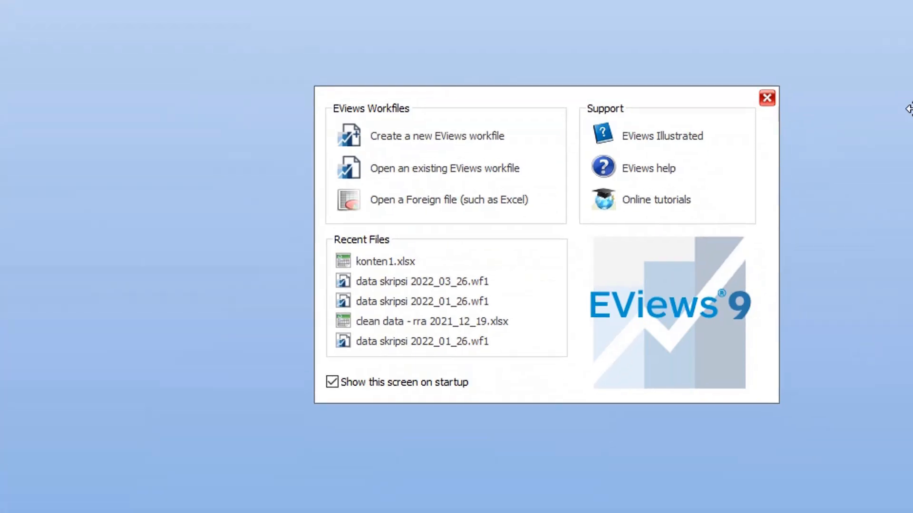
Dismiss the startup screen and command window, and open Konten1.xlsx as a foreign data workfile.
{"action": "left_click", "coordinate": [770, 100]}
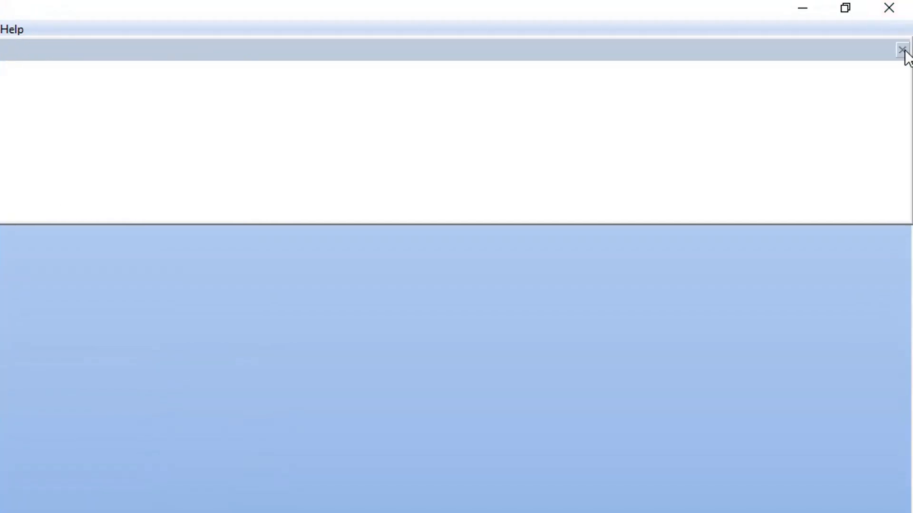
{"action": "left_click", "coordinate": [902, 50]}
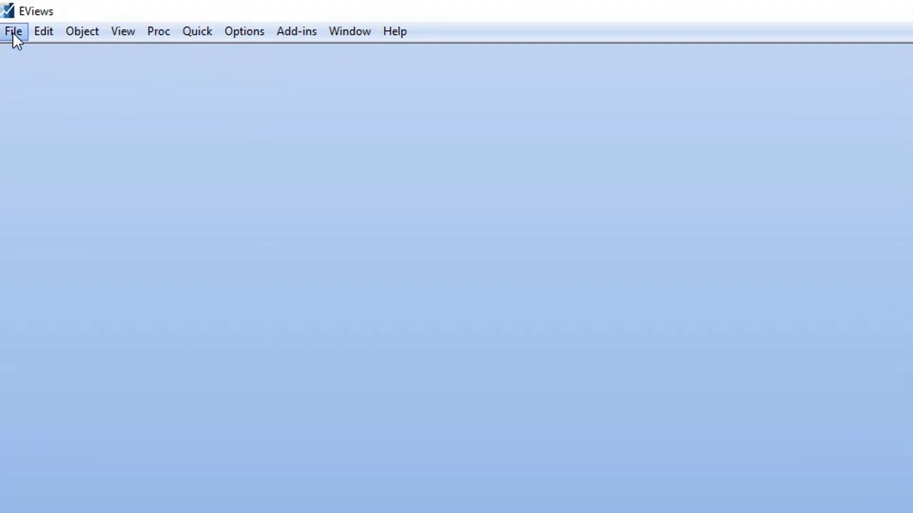
{"action": "left_click", "coordinate": [13, 32]}
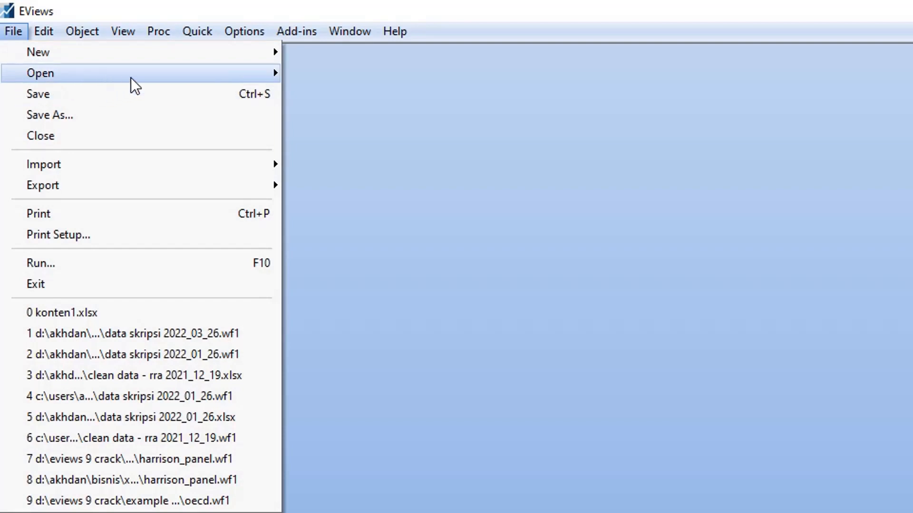
{"action": "mouse_move", "coordinate": [131, 79]}
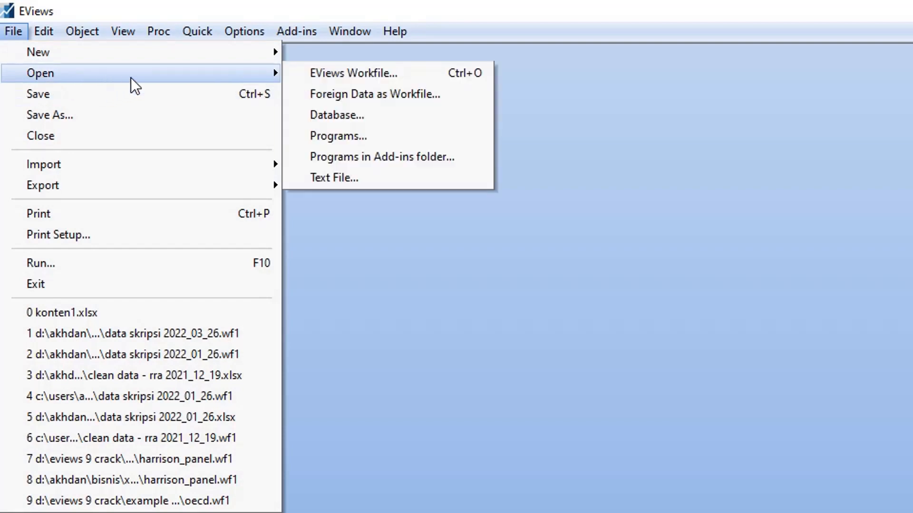
{"action": "left_click", "coordinate": [352, 95]}
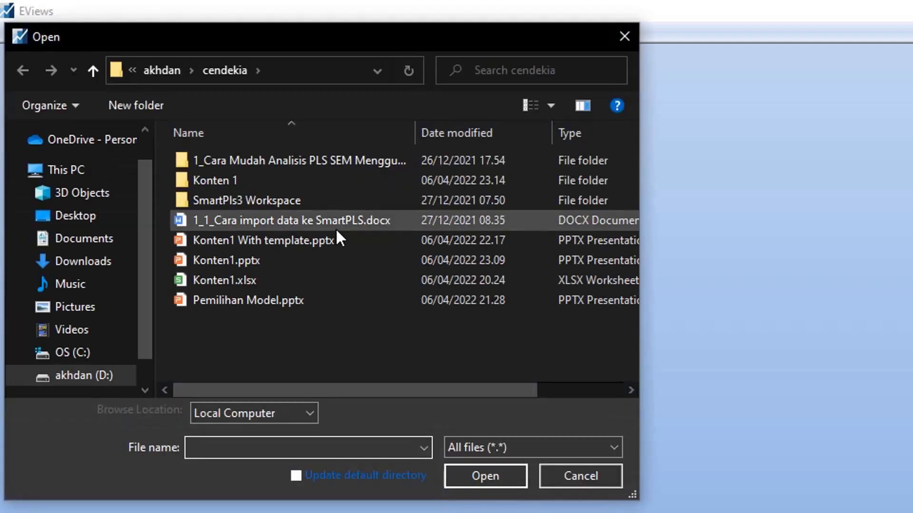
{"action": "left_click", "coordinate": [318, 279]}
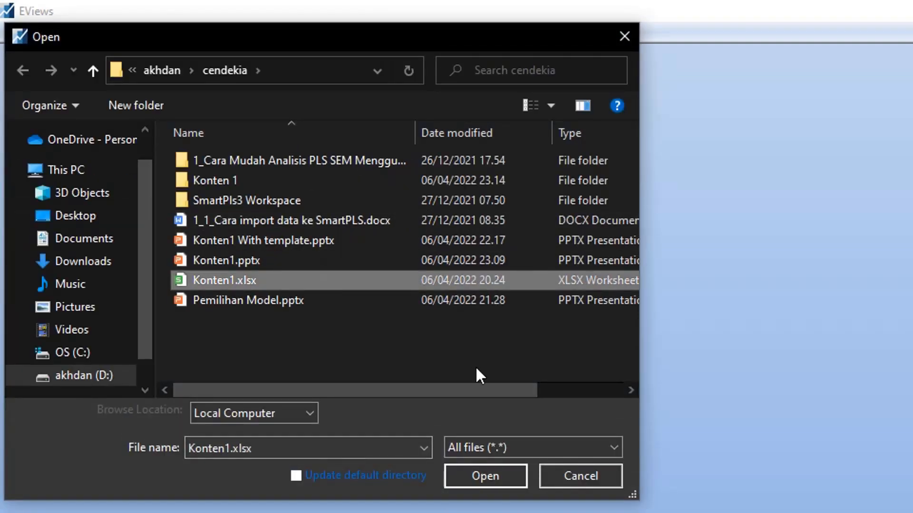
{"action": "left_click", "coordinate": [479, 477]}
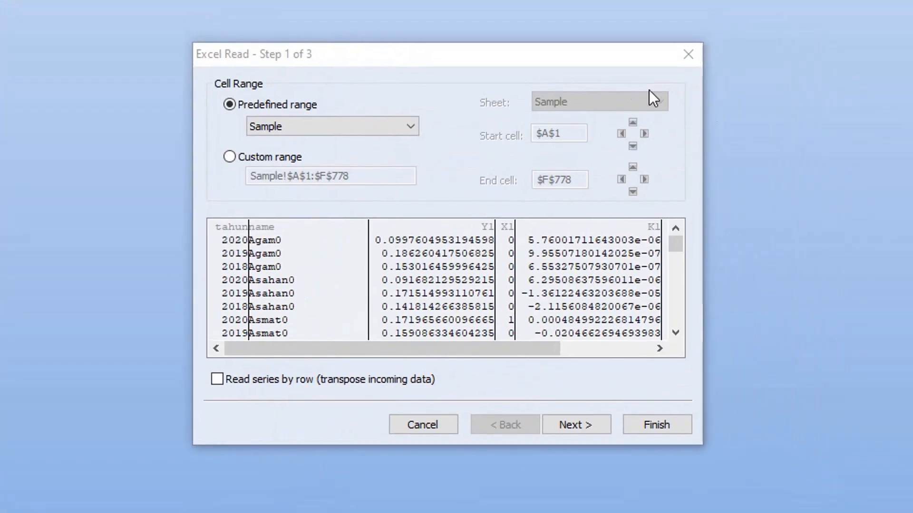
Import the predefined Sample range with the default read settings, without linking the series to the external source.
{"action": "left_click", "coordinate": [677, 246]}
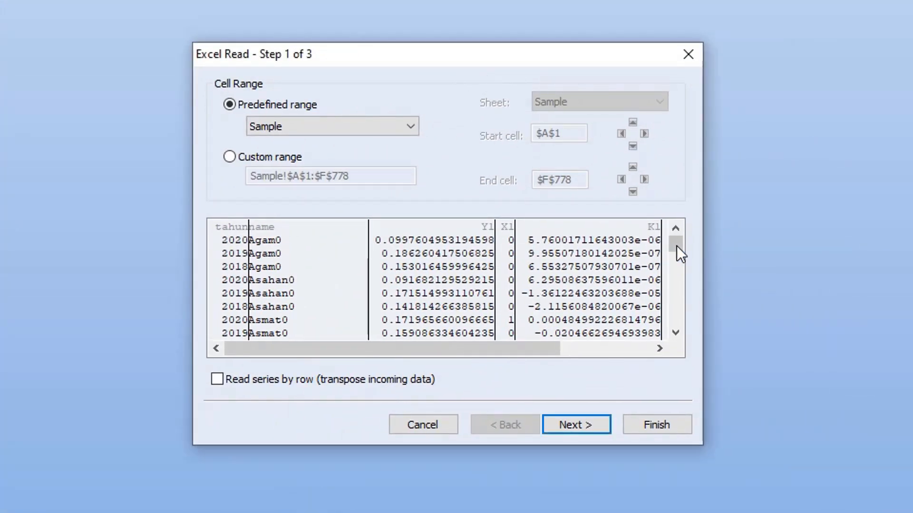
{"action": "mouse_move", "coordinate": [671, 242]}
{"action": "left_mouse_down"}
{"action": "mouse_move", "coordinate": [687, 332]}
{"action": "mouse_move", "coordinate": [669, 241]}
{"action": "left_mouse_up"}
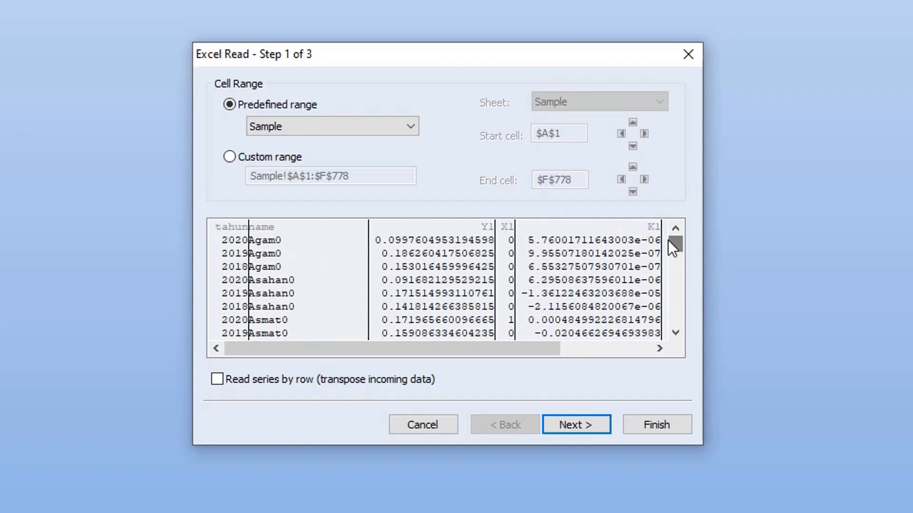
{"action": "left_click", "coordinate": [654, 424]}
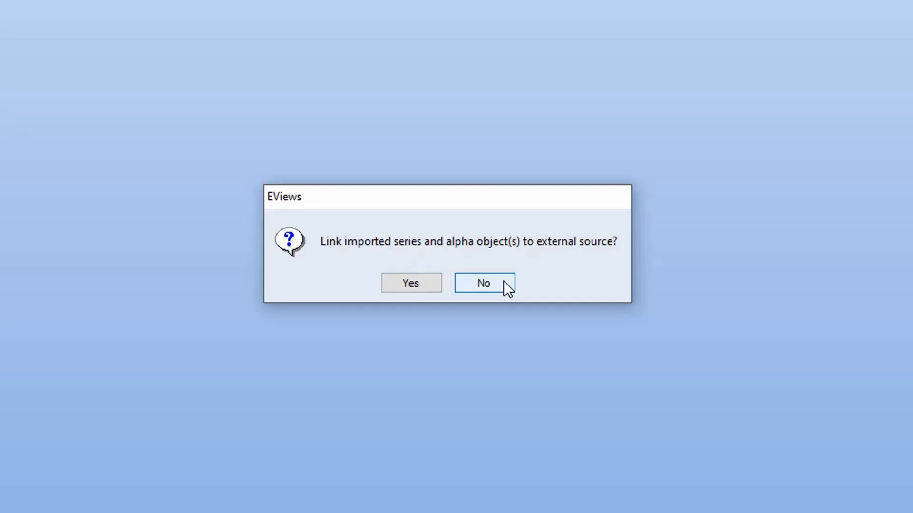
{"action": "left_click", "coordinate": [505, 281]}
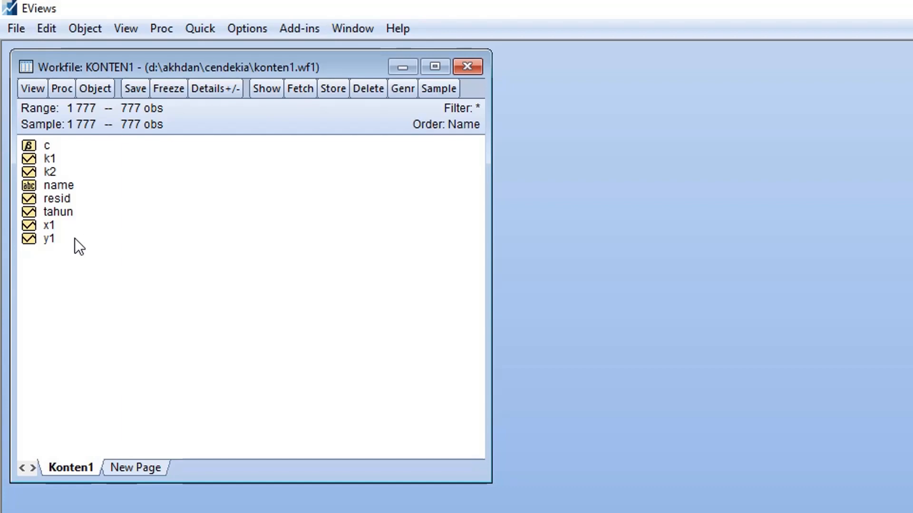
Open the series y1, x1, k1 and k2 together as a group, in that order.
{"action": "left_click", "coordinate": [50, 239], "text": "ctrl"}
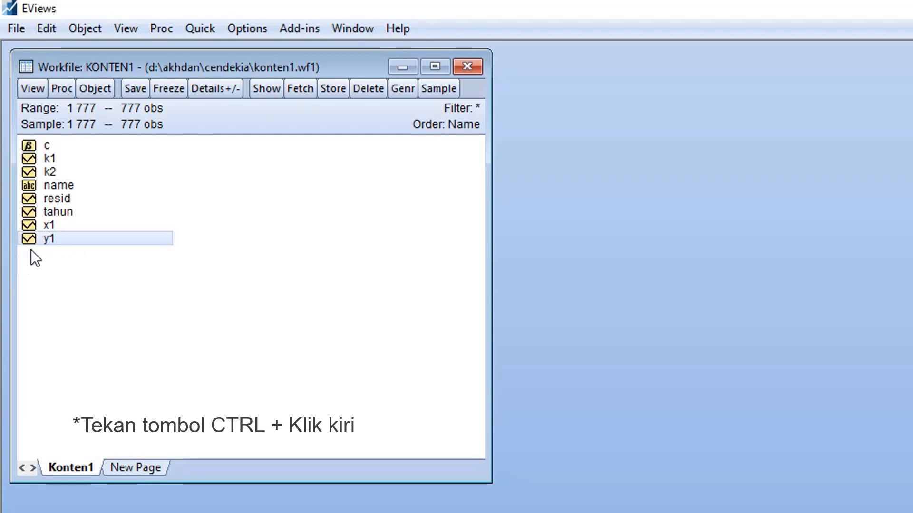
{"action": "left_click", "coordinate": [56, 227], "text": "ctrl"}
{"action": "left_click", "coordinate": [71, 153], "text": "ctrl"}
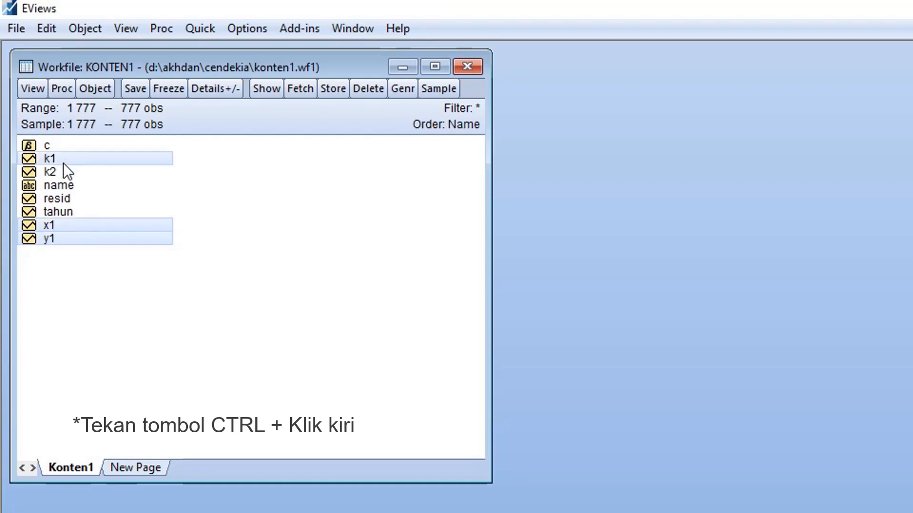
{"action": "left_click", "coordinate": [64, 168], "text": "ctrl"}
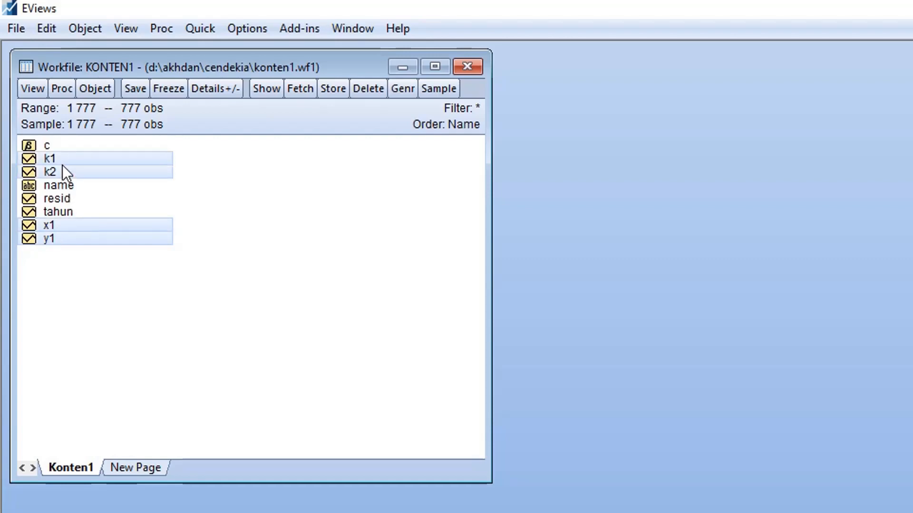
{"action": "right_click", "coordinate": [62, 164]}
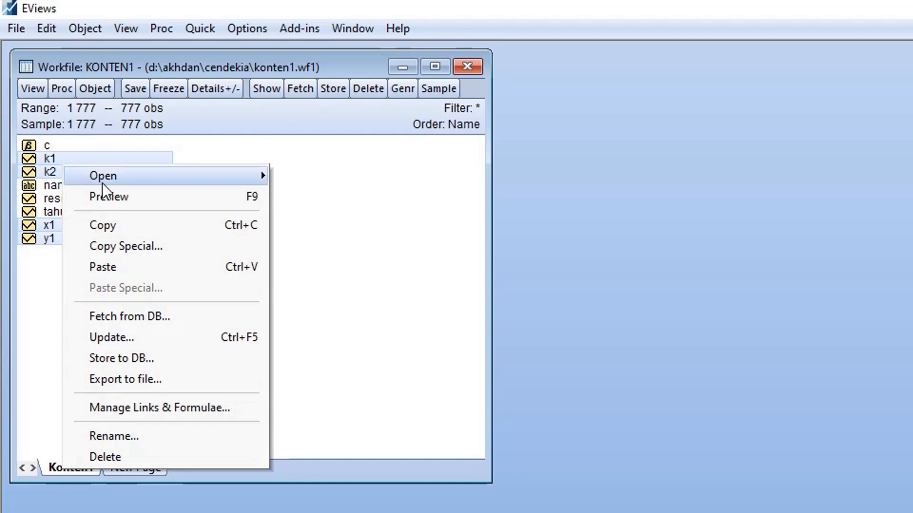
{"action": "mouse_move", "coordinate": [103, 178]}
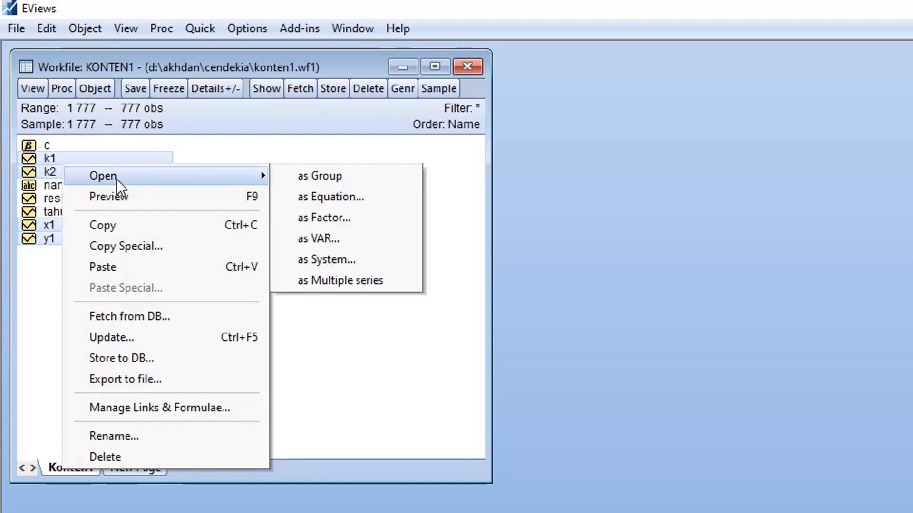
{"action": "left_click", "coordinate": [320, 175]}
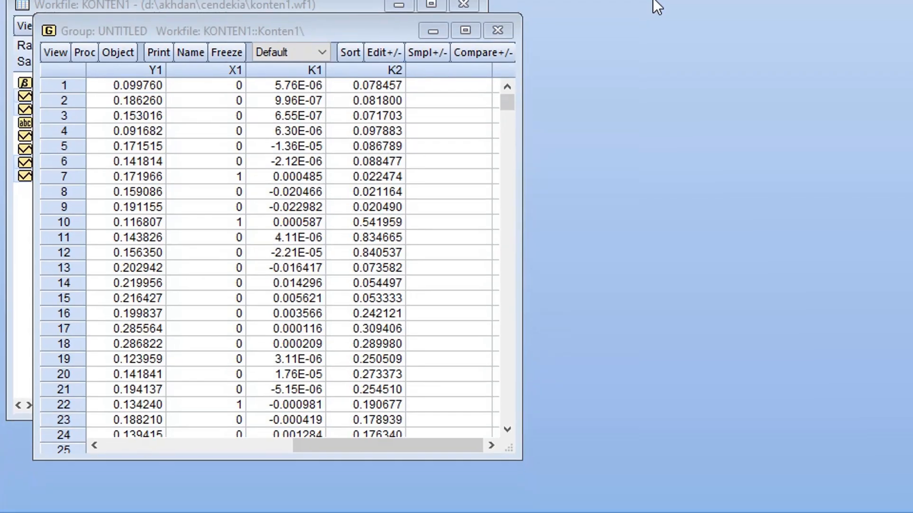
Show the group's descriptive statistics for the common sample and widen the group window.
{"action": "left_click", "coordinate": [331, 34]}
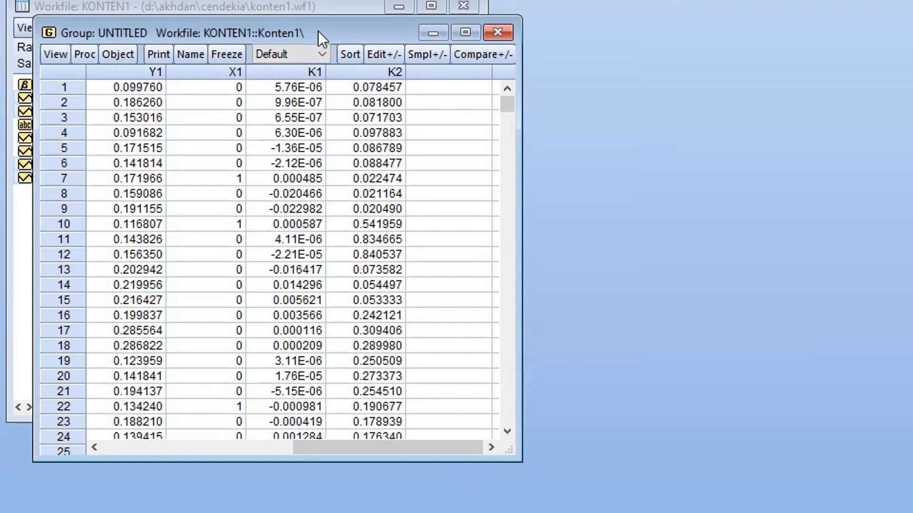
{"action": "left_click_drag", "start_coordinate": [318, 31], "coordinate": [377, 28]}
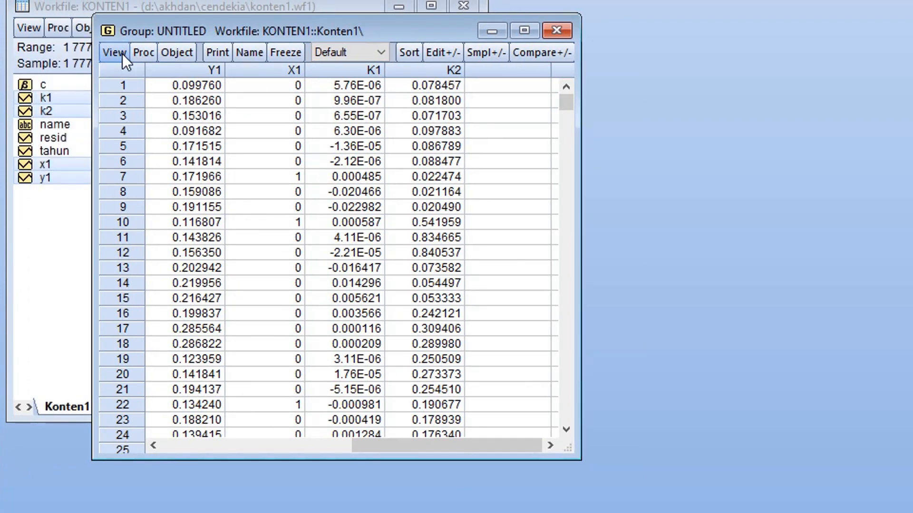
{"action": "left_click", "coordinate": [123, 52]}
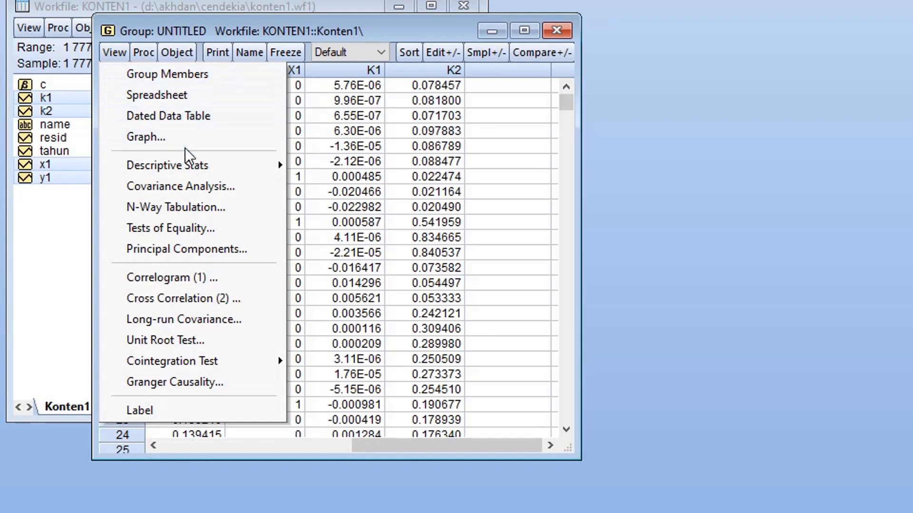
{"action": "mouse_move", "coordinate": [196, 166]}
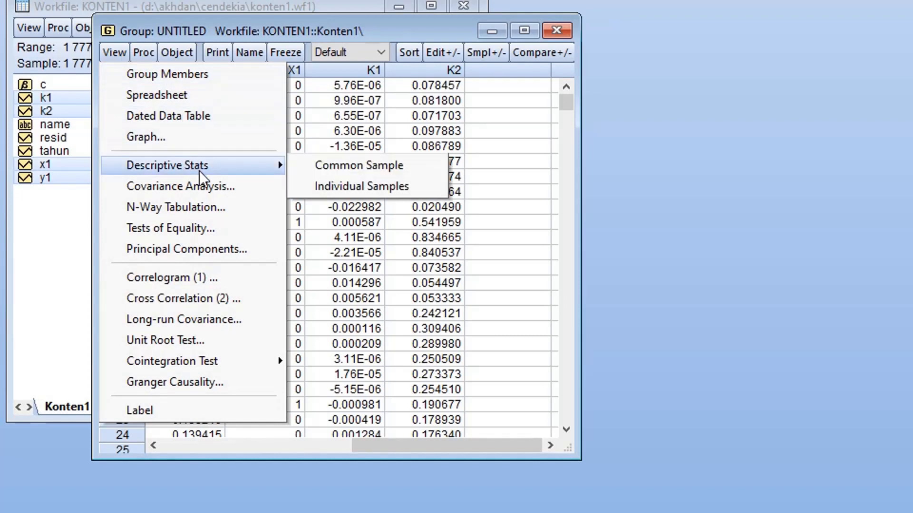
{"action": "left_click", "coordinate": [327, 163]}
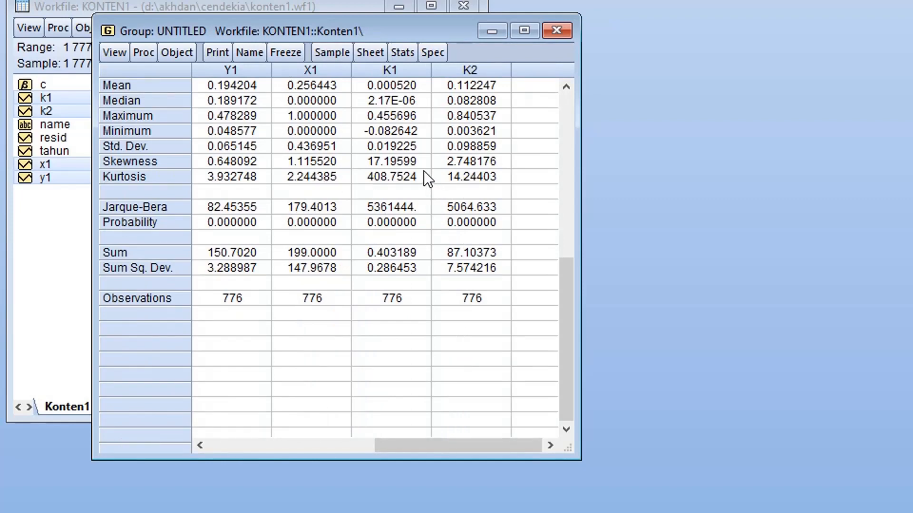
{"action": "left_click_drag", "start_coordinate": [580, 146], "coordinate": [653, 150]}
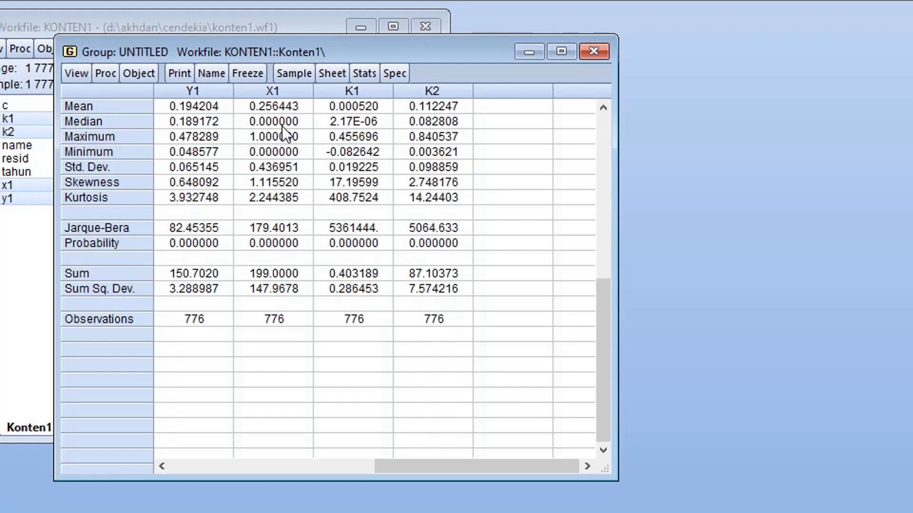
Freeze the descriptive statistics as a table, name it statdes and close it.
{"action": "left_click", "coordinate": [256, 78]}
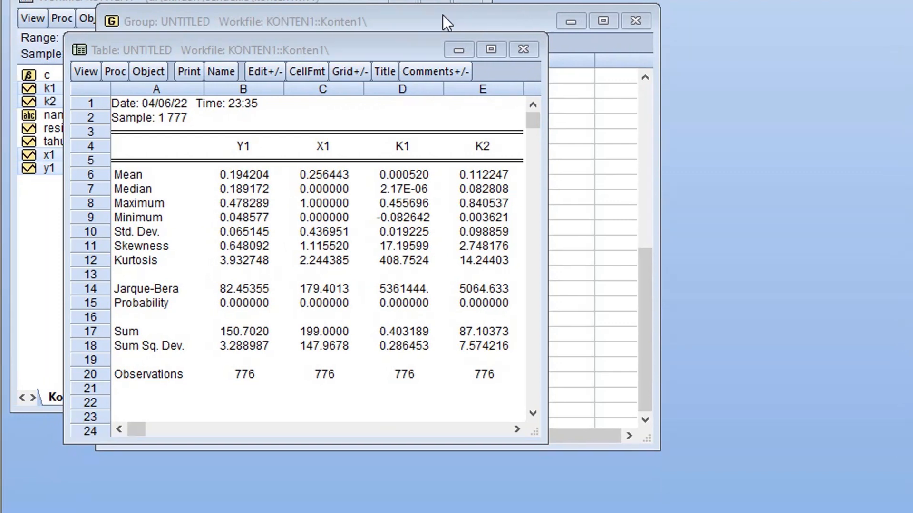
{"action": "left_click", "coordinate": [405, 51]}
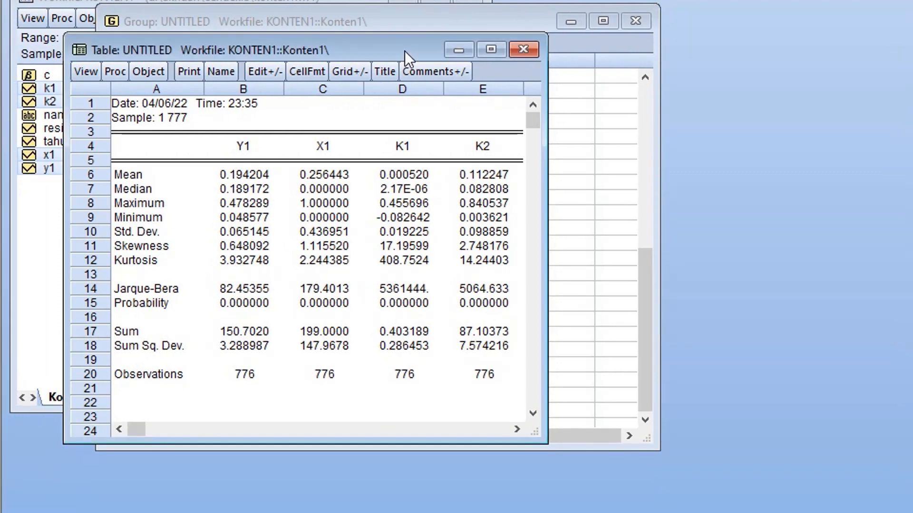
{"action": "left_click", "coordinate": [228, 72]}
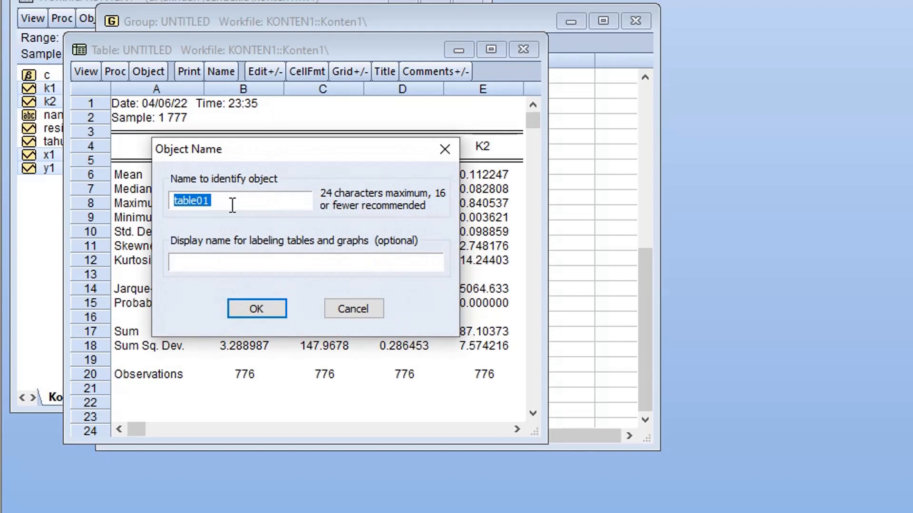
{"action": "type", "text": "statdes"}
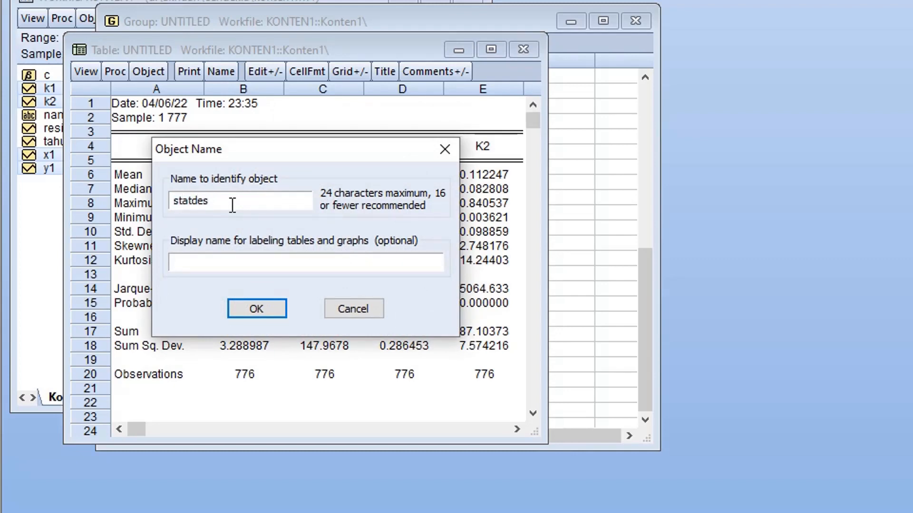
{"action": "key", "text": "Return"}
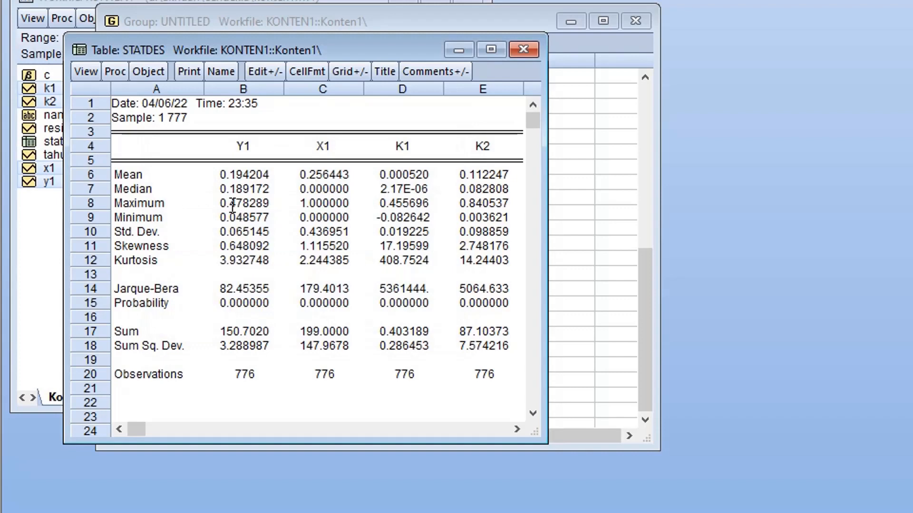
{"action": "left_click", "coordinate": [529, 52]}
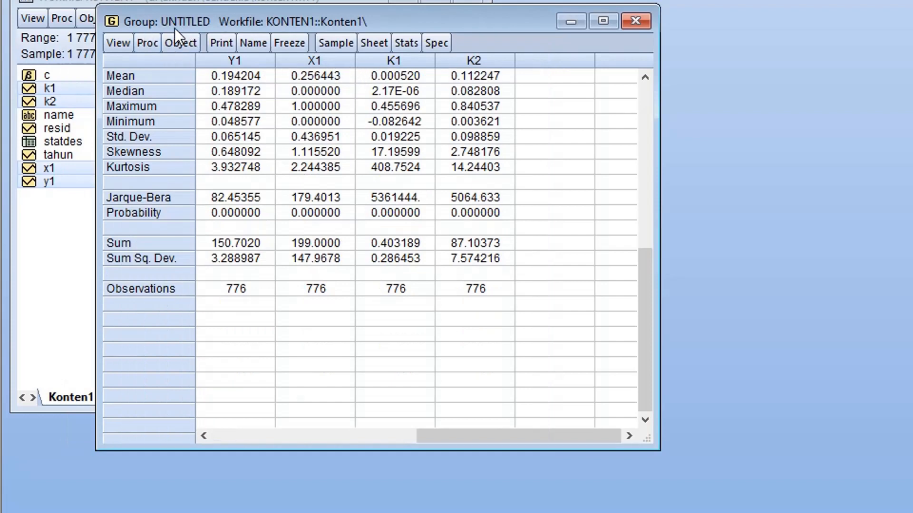
Name the group of four series variabel and close its window.
{"action": "left_click", "coordinate": [255, 57]}
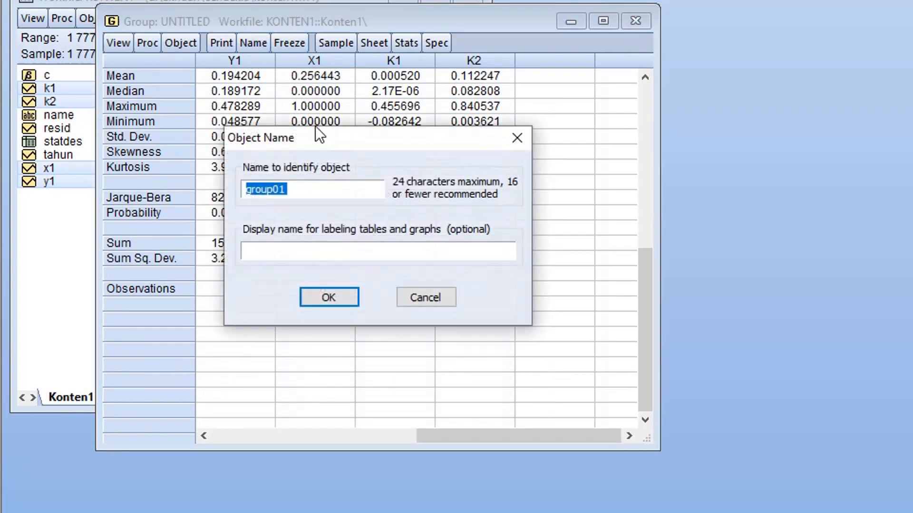
{"action": "type", "text": "variabel"}
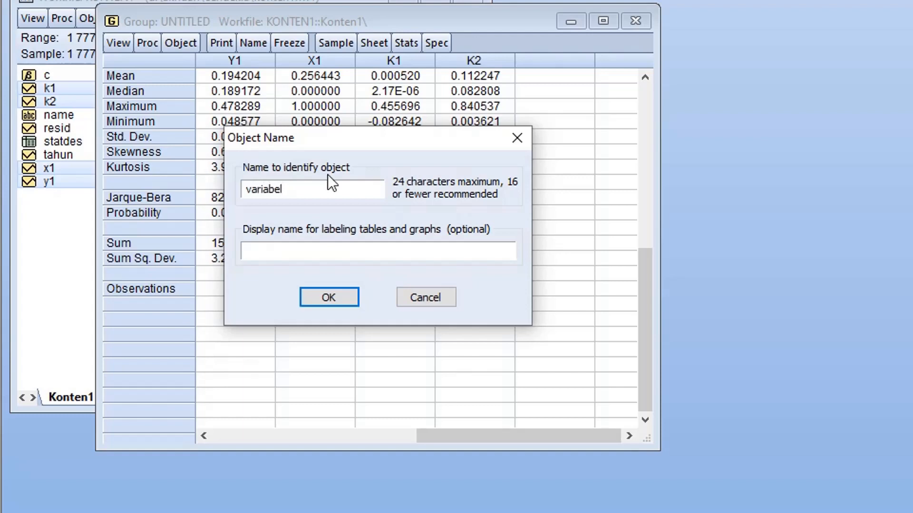
{"action": "left_click", "coordinate": [342, 305]}
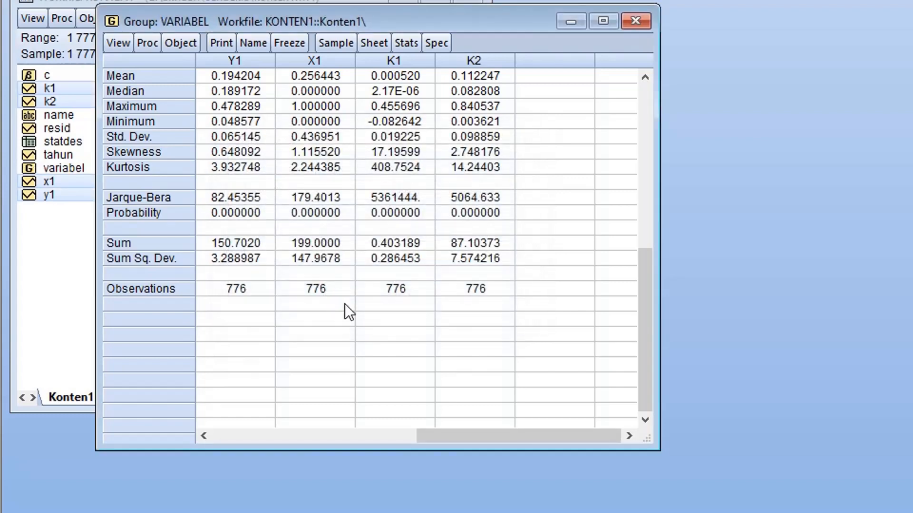
{"action": "left_click", "coordinate": [700, 2]}
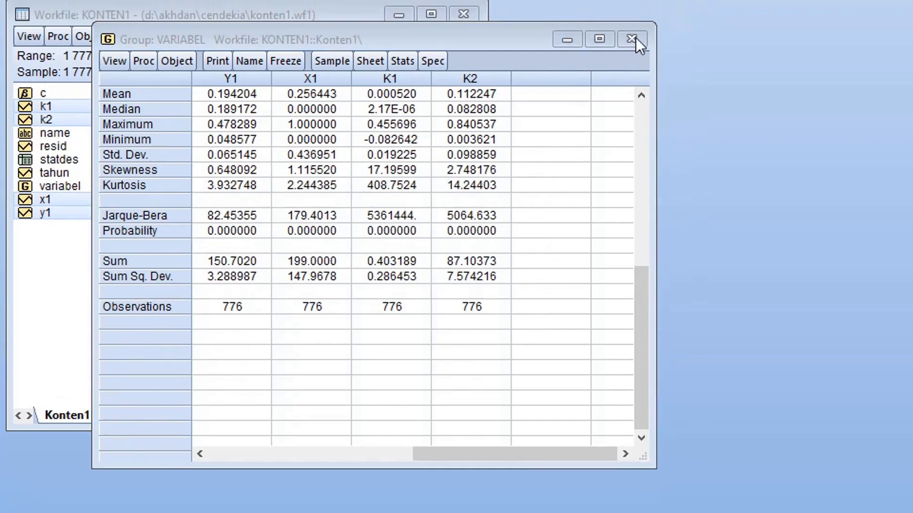
{"action": "left_click", "coordinate": [635, 38]}
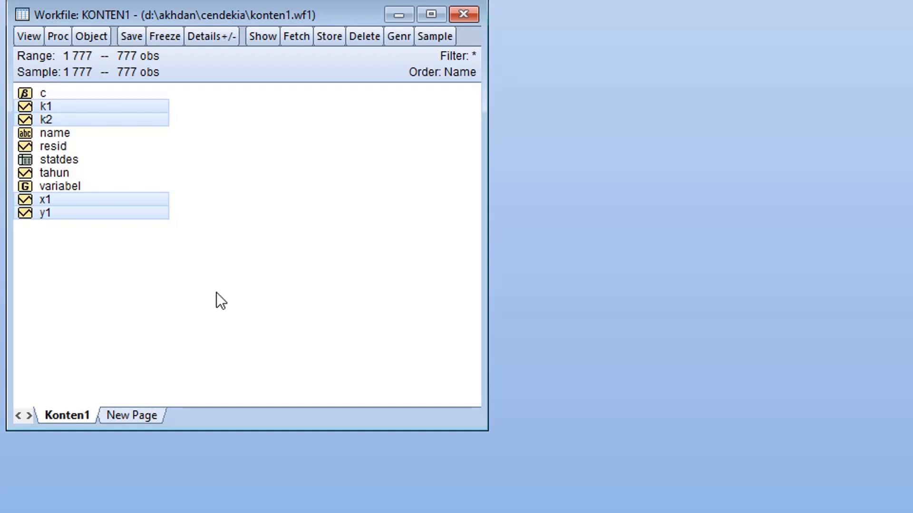
{"action": "left_click", "coordinate": [527, 1]}
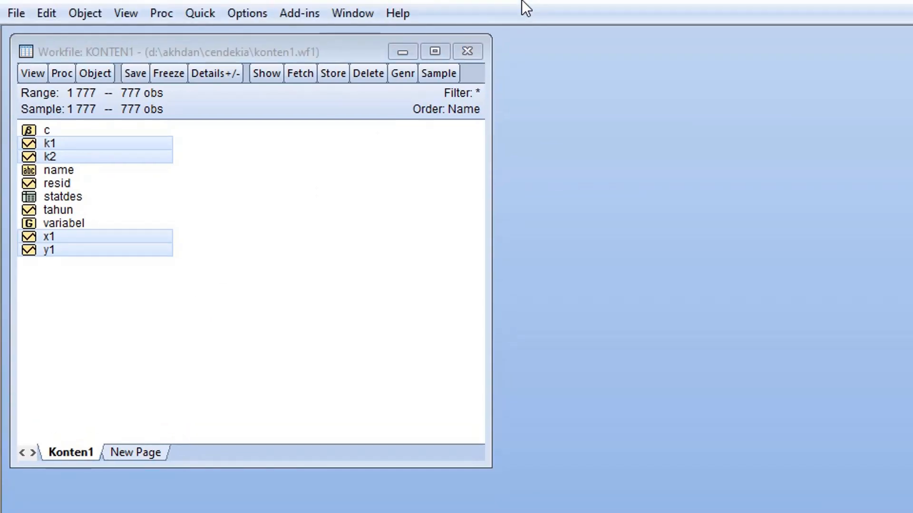
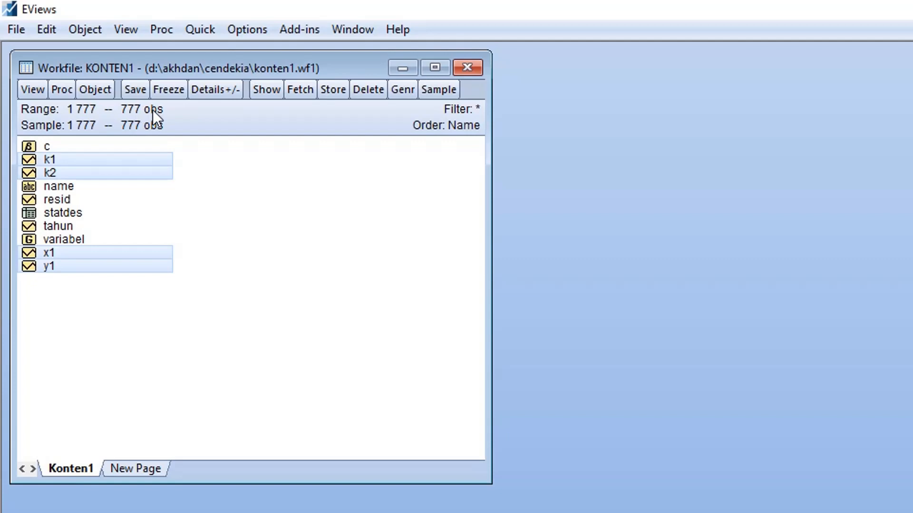
Open the workfile's structure settings from its range and change the structure type to Dated Panel.
{"action": "left_click_drag", "start_coordinate": [252, 62], "coordinate": [274, 58]}
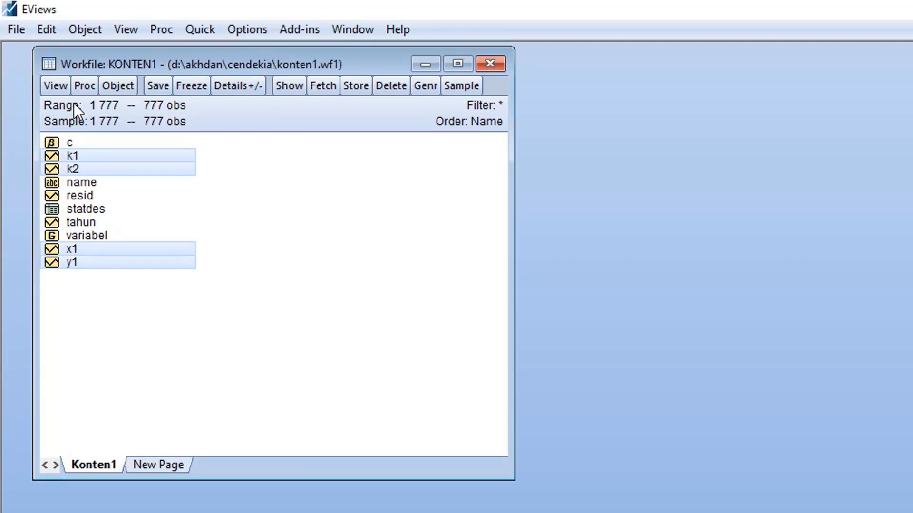
{"action": "double_click", "coordinate": [132, 107]}
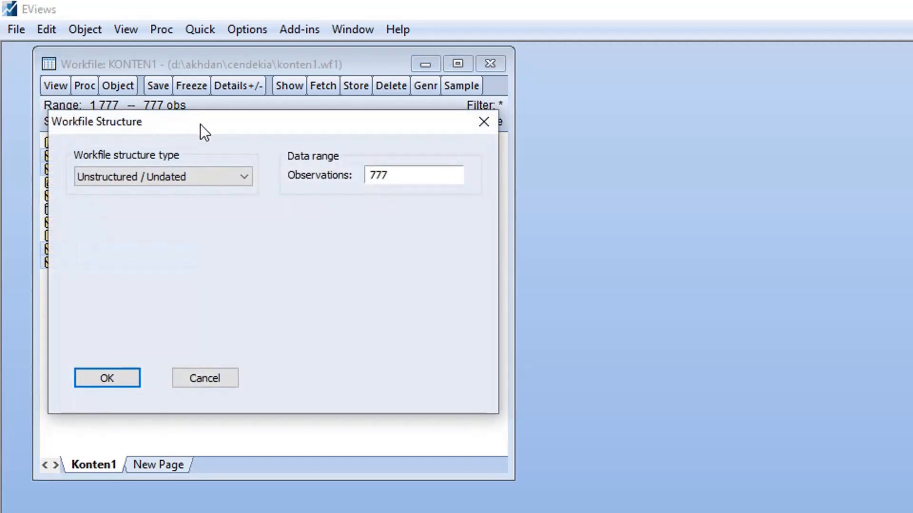
{"action": "left_click_drag", "start_coordinate": [201, 124], "coordinate": [248, 114]}
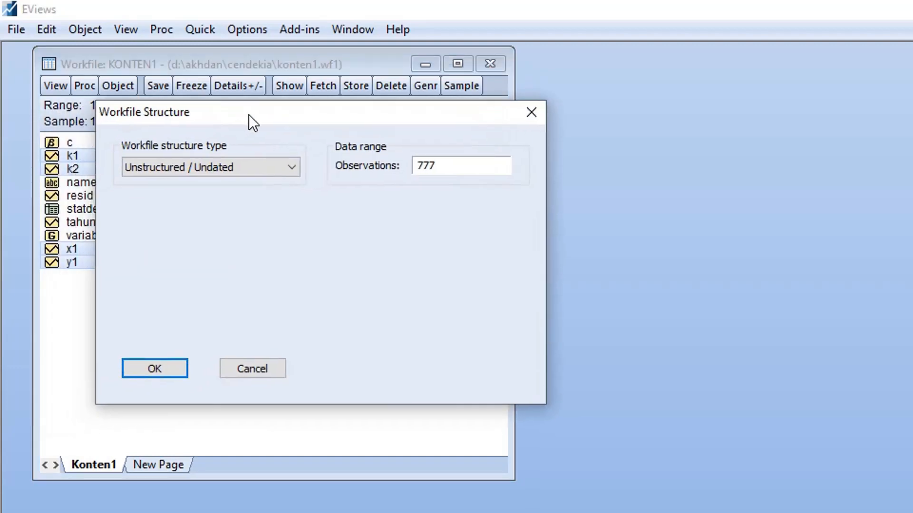
{"action": "left_click", "coordinate": [256, 166]}
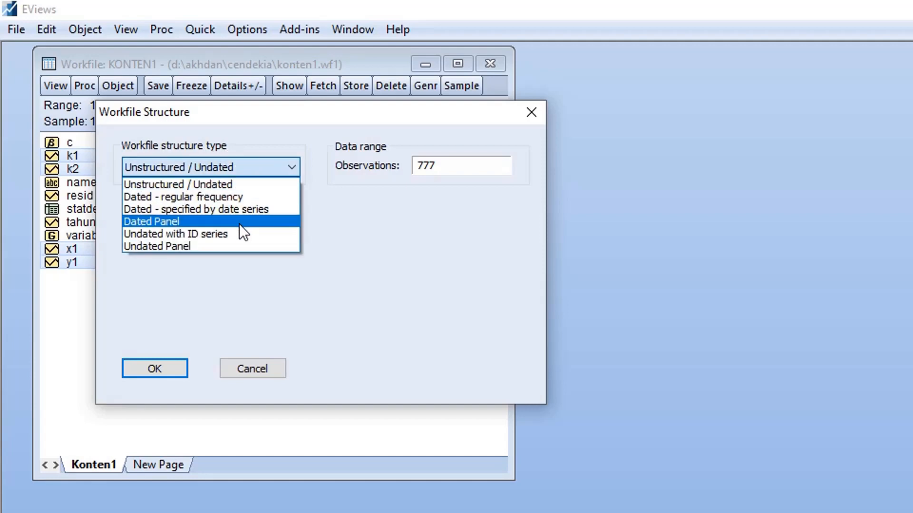
{"action": "left_click", "coordinate": [239, 223]}
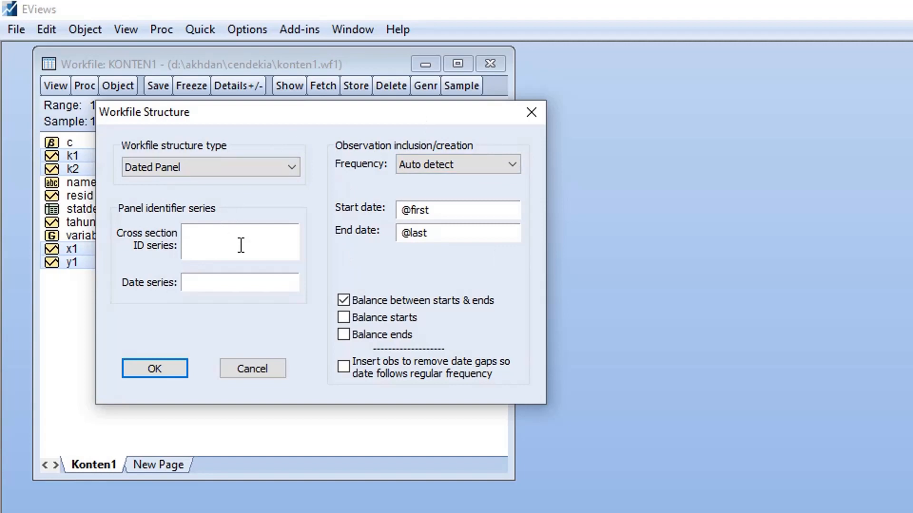
Set name as the cross-section ID series and tahun as the date series, and apply the panel structure.
{"action": "type", "text": "name"}
{"action": "left_click_drag", "start_coordinate": [252, 121], "coordinate": [407, 110]}
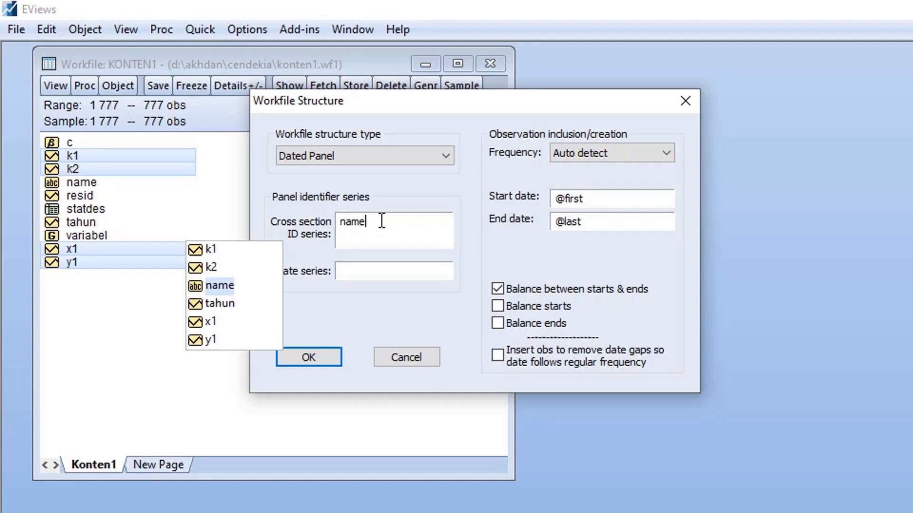
{"action": "left_click", "coordinate": [378, 271]}
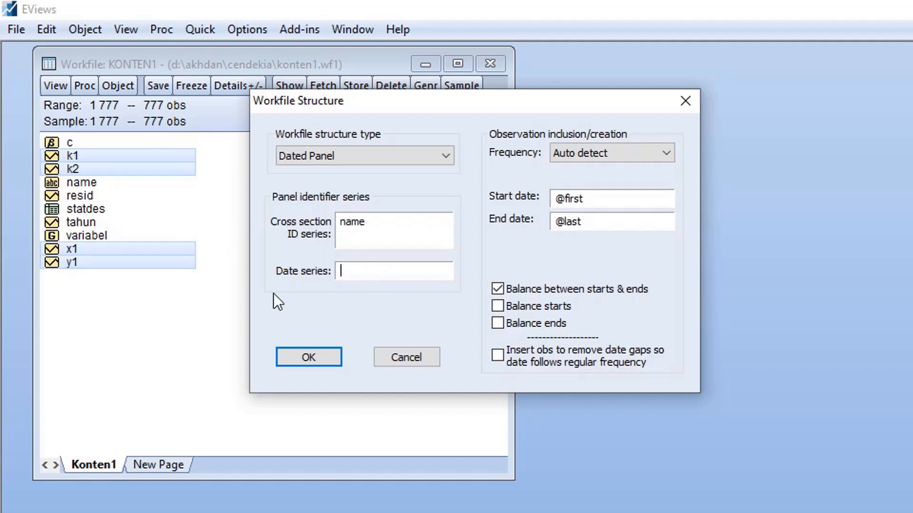
{"action": "type", "text": "tahun"}
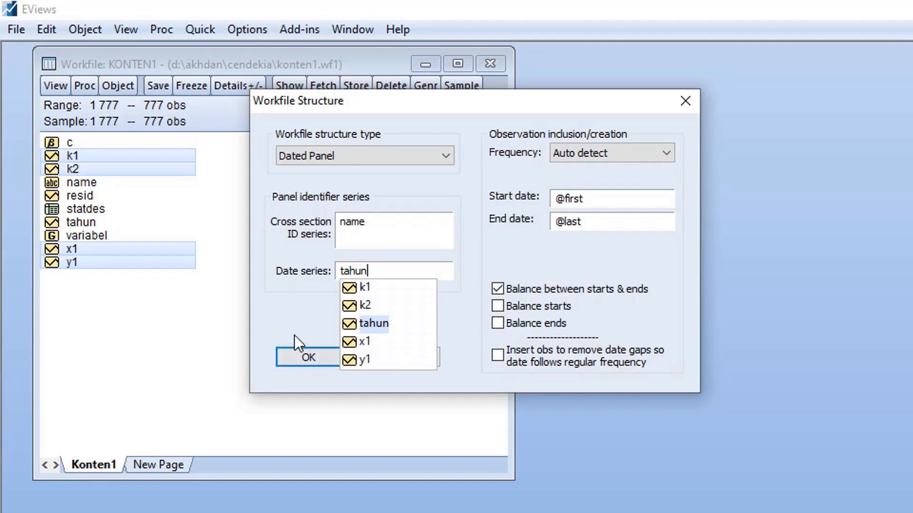
{"action": "left_click", "coordinate": [305, 357]}
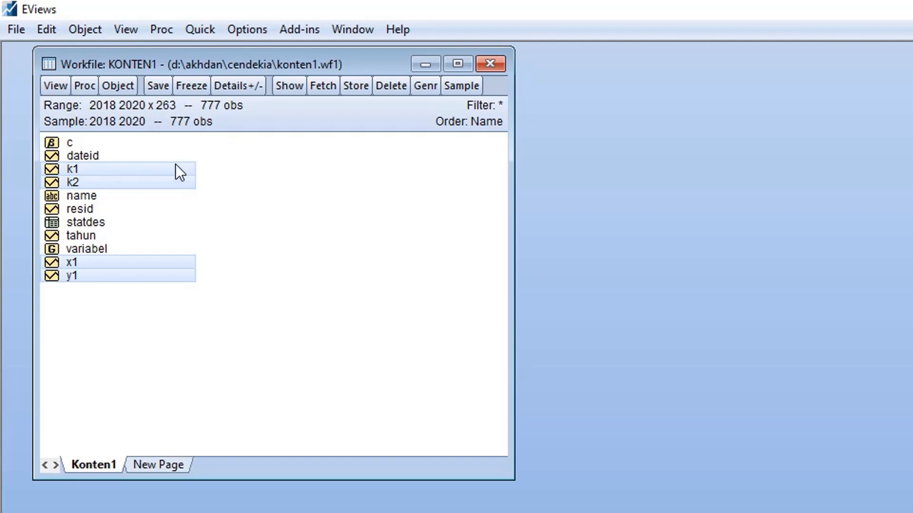
Open the series y1, x1, k1 and k2 together as an equation, selected in that order.
{"action": "left_click", "coordinate": [278, 236]}
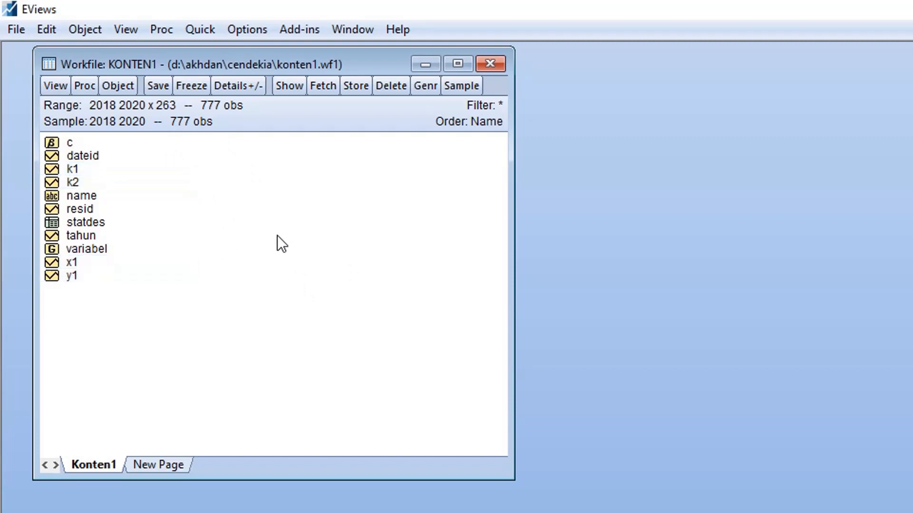
{"action": "left_click", "coordinate": [73, 276]}
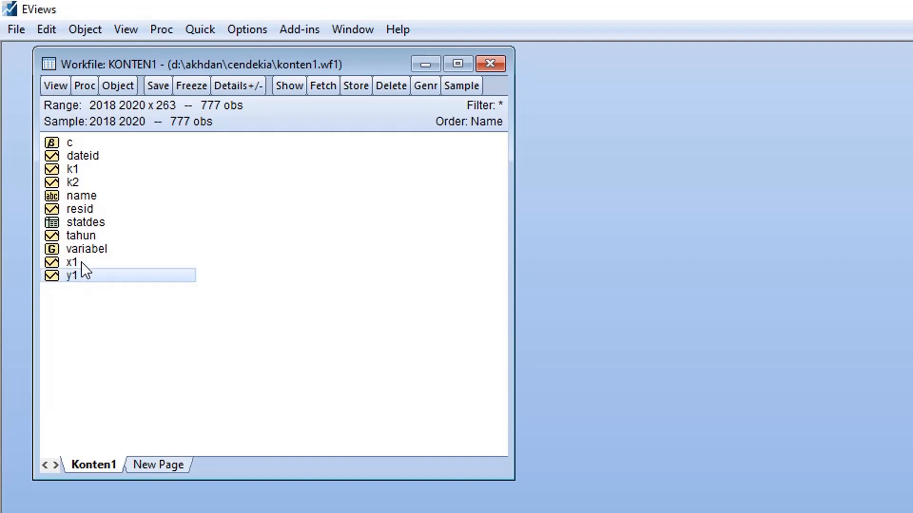
{"action": "left_click", "coordinate": [81, 263], "text": "ctrl"}
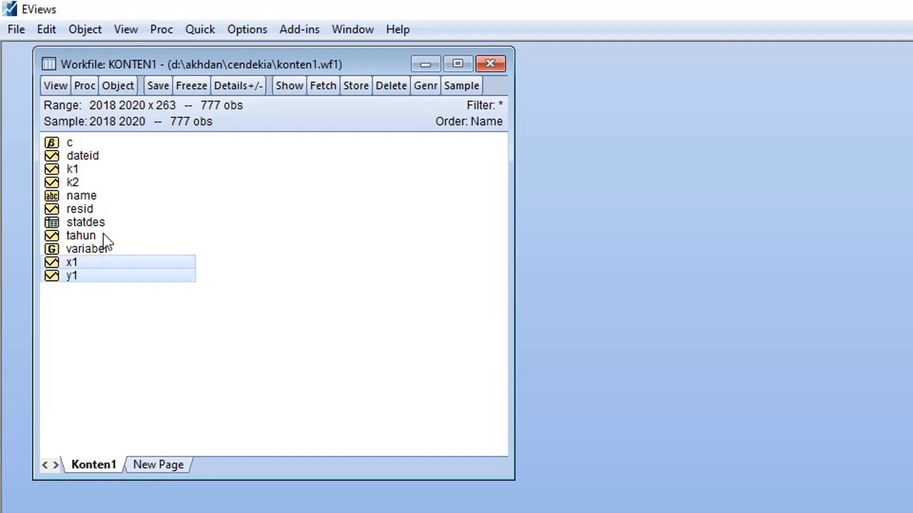
{"action": "left_click", "coordinate": [87, 168], "text": "ctrl"}
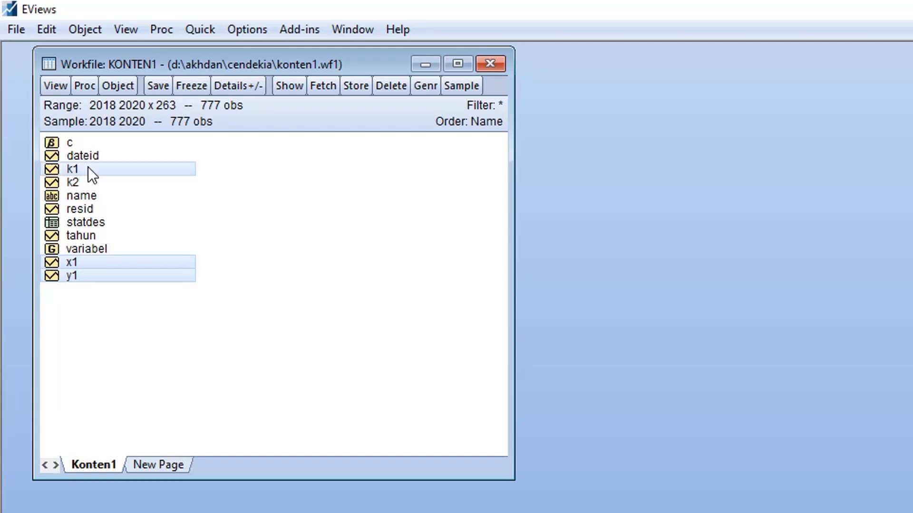
{"action": "left_click", "coordinate": [82, 181], "text": "ctrl"}
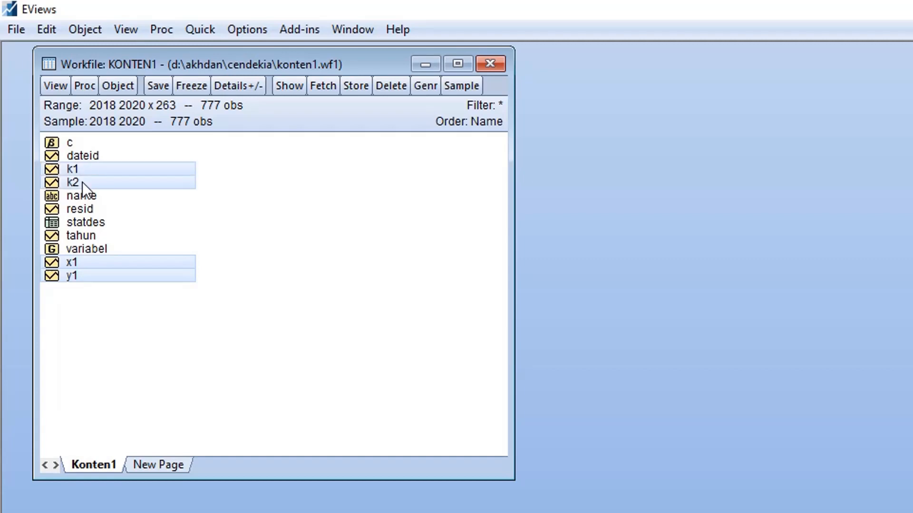
{"action": "right_click", "coordinate": [124, 177]}
{"action": "mouse_move", "coordinate": [139, 187]}
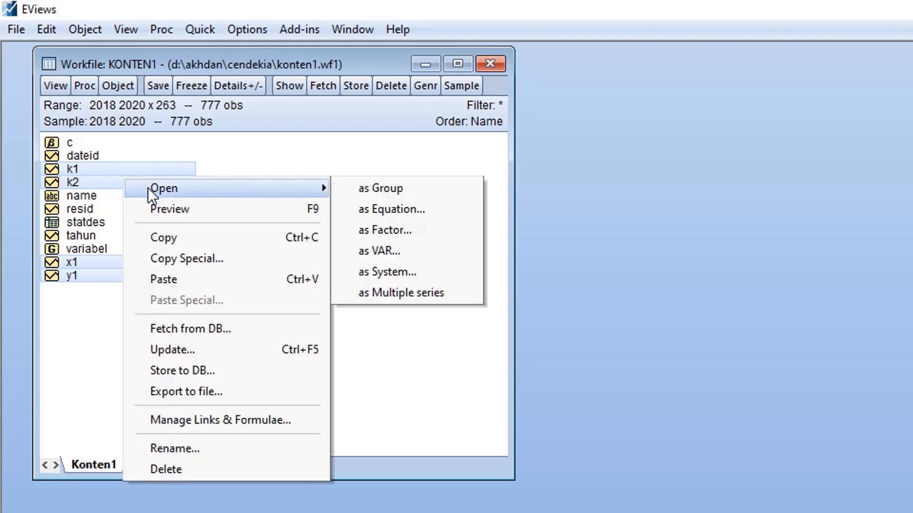
{"action": "left_click", "coordinate": [378, 210]}
{"action": "left_click", "coordinate": [531, 277]}
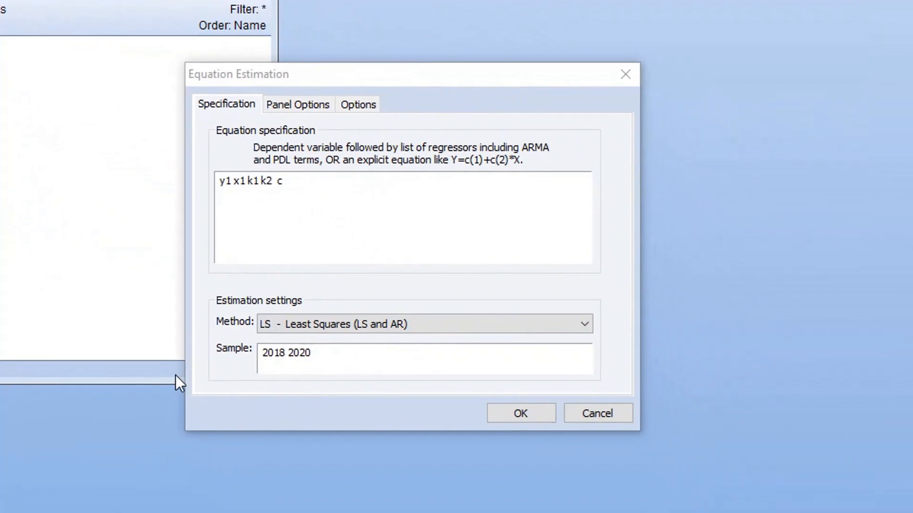
Reorder the equation specification to y1 c x1 k1 k2, with the constant directly after the dependent variable.
{"action": "left_click", "coordinate": [304, 188]}
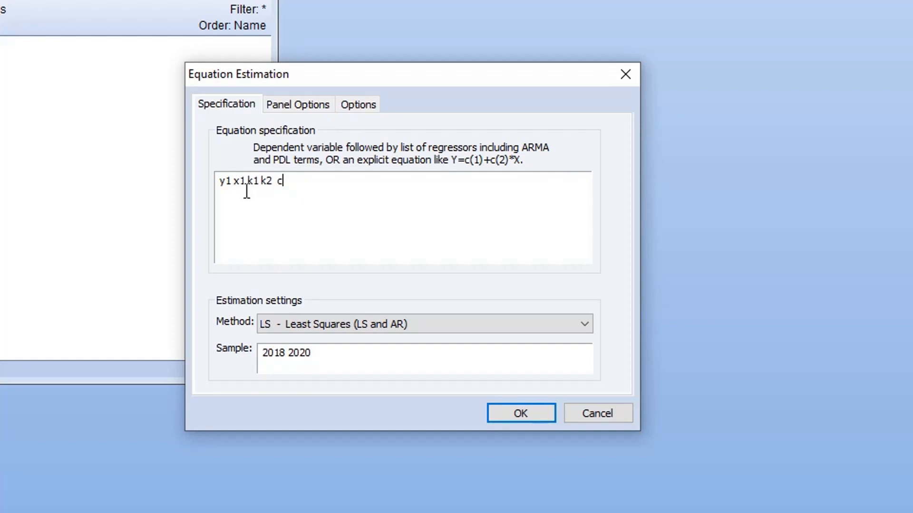
{"action": "type", "text": "c"}
{"action": "key", "text": "BackSpace"}
{"action": "left_click", "coordinate": [235, 181]}
{"action": "type", "text": "d"}
{"action": "left_click", "coordinate": [286, 181]}
Set the cross-section effects to Fixed, estimate the panel equation and move its output window clear of the workfile.
{"action": "left_click", "coordinate": [302, 110]}
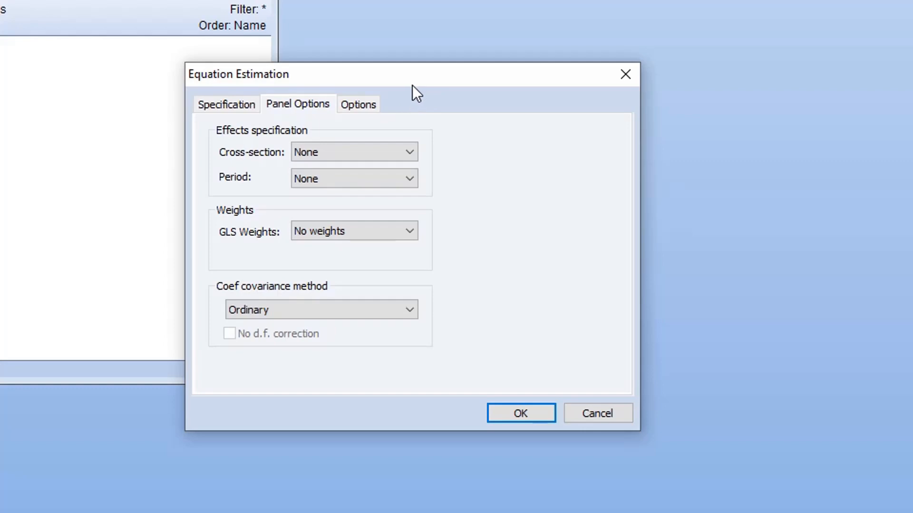
{"action": "left_click", "coordinate": [410, 156]}
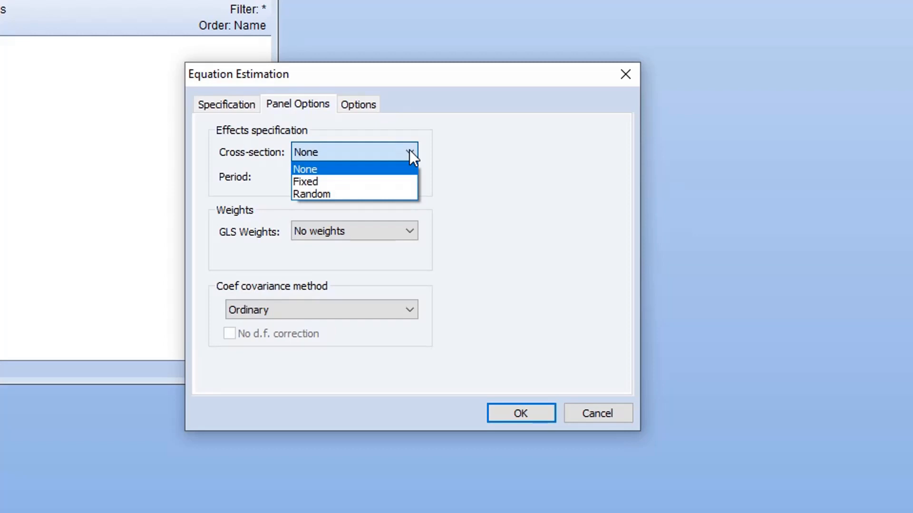
{"action": "left_click", "coordinate": [318, 182]}
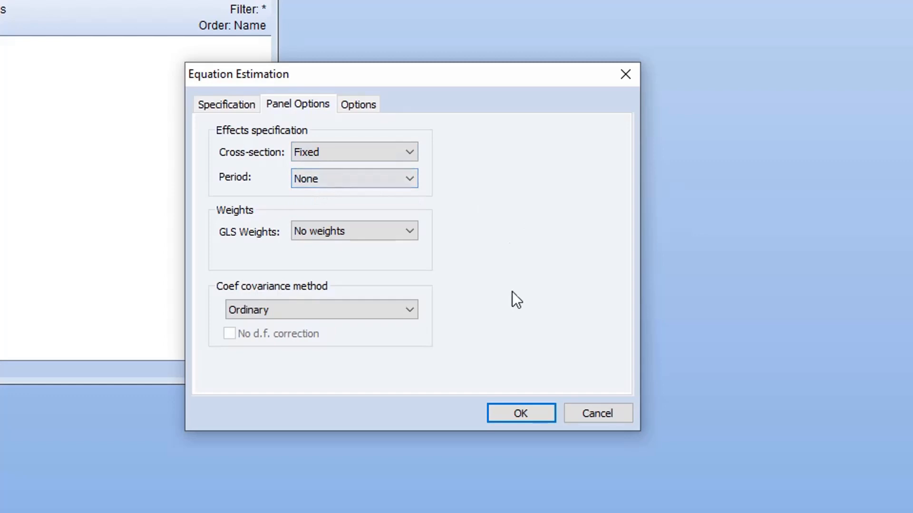
{"action": "left_click", "coordinate": [501, 417]}
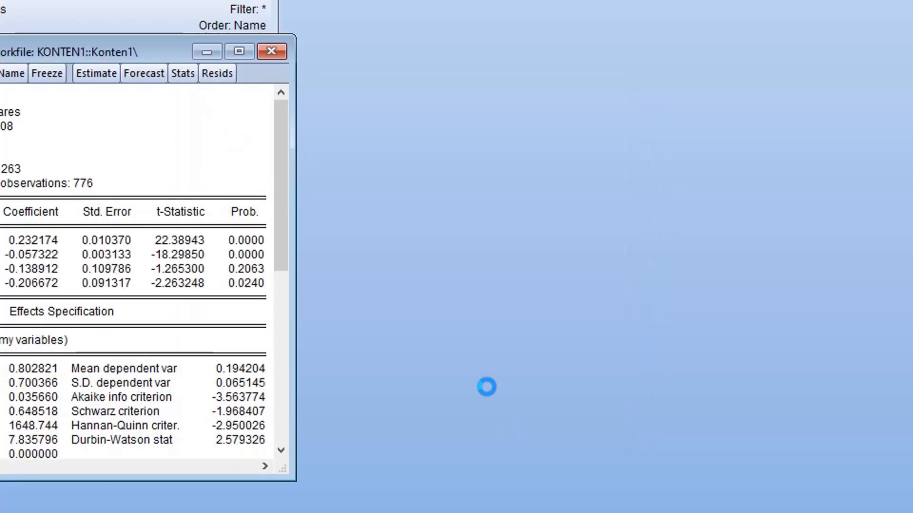
{"action": "left_click_drag", "start_coordinate": [160, 54], "coordinate": [518, 50]}
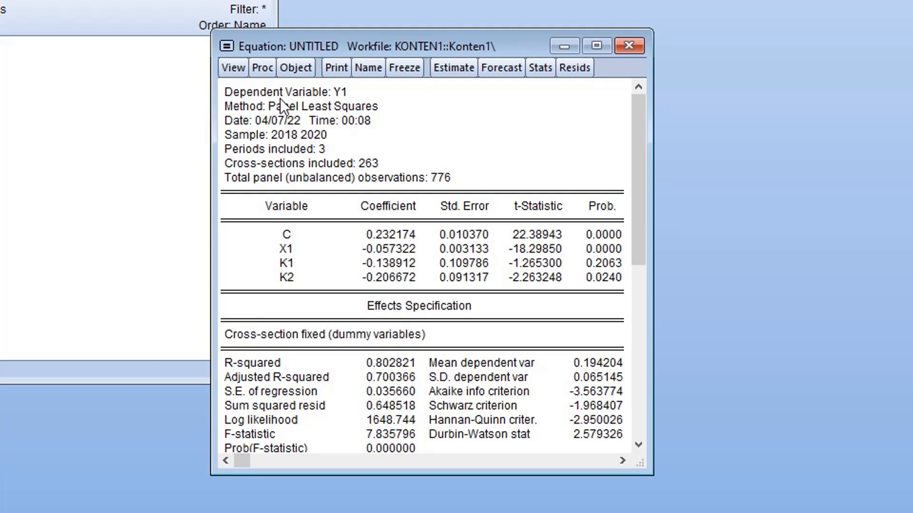
Run the Redundant Fixed Effects - Likelihood Ratio test on the estimated equation.
{"action": "left_click", "coordinate": [234, 69]}
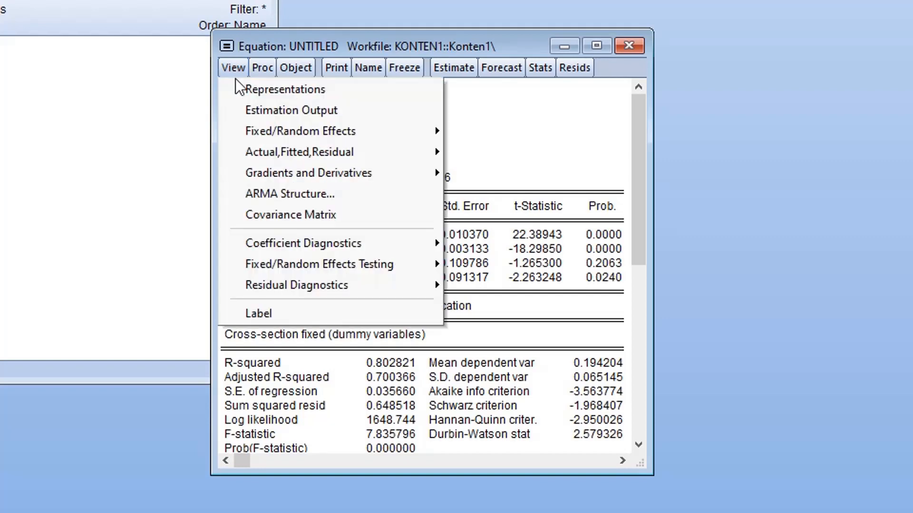
{"action": "mouse_move", "coordinate": [340, 264]}
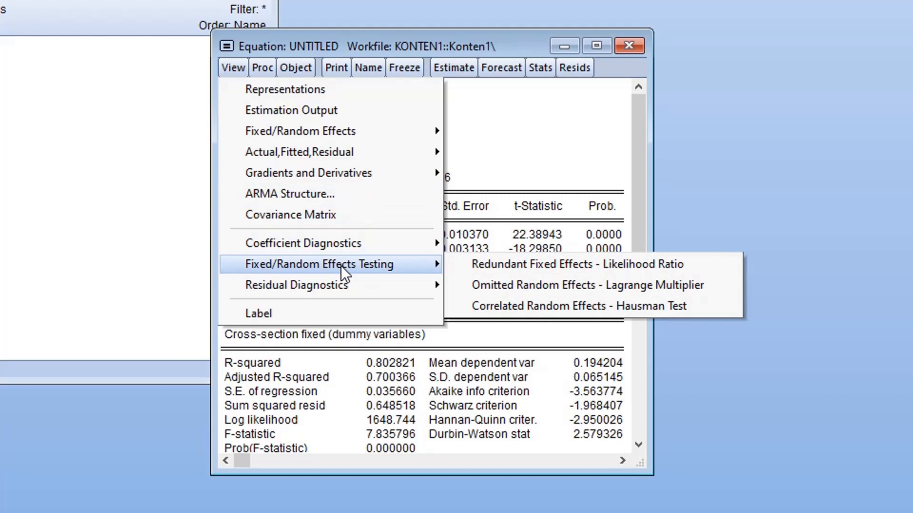
{"action": "left_click", "coordinate": [488, 270]}
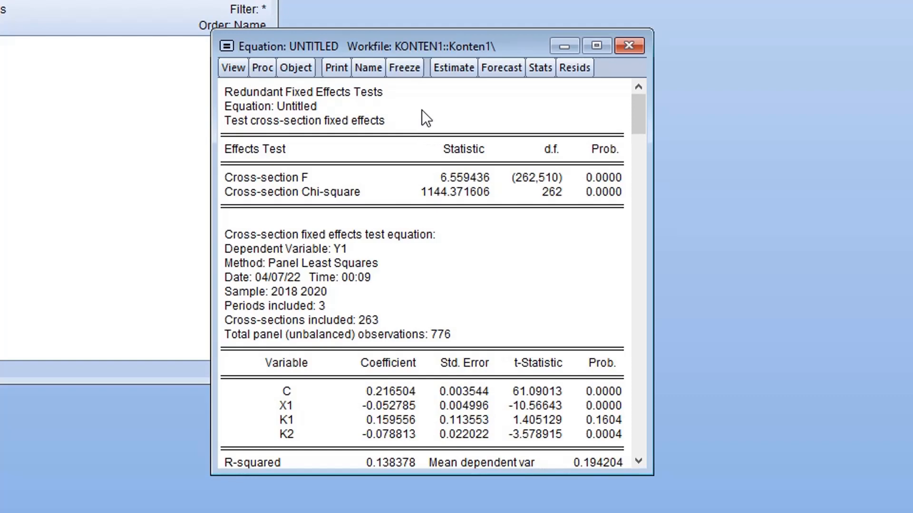
Freeze the redundant fixed effects test output as a table, name it chow and close it.
{"action": "left_click", "coordinate": [412, 70]}
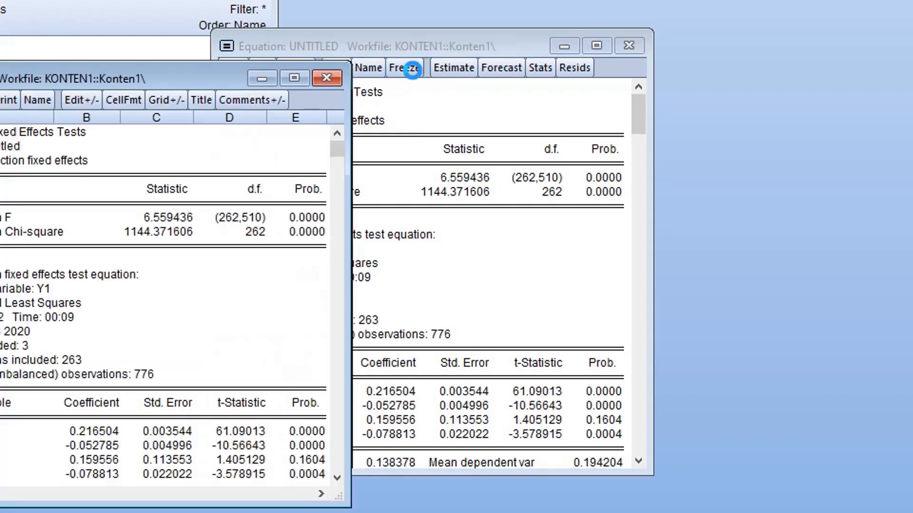
{"action": "left_click_drag", "start_coordinate": [196, 78], "coordinate": [516, 64]}
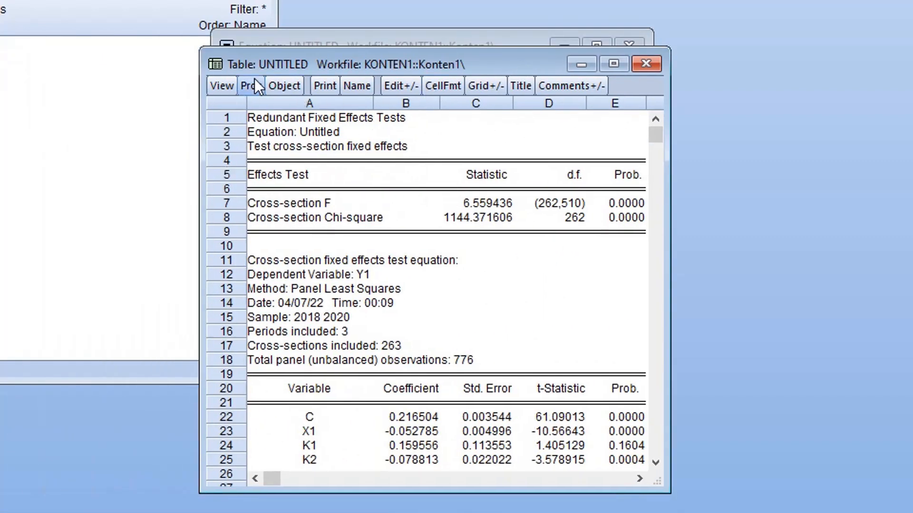
{"action": "left_click", "coordinate": [364, 86]}
{"action": "type", "text": "chow"}
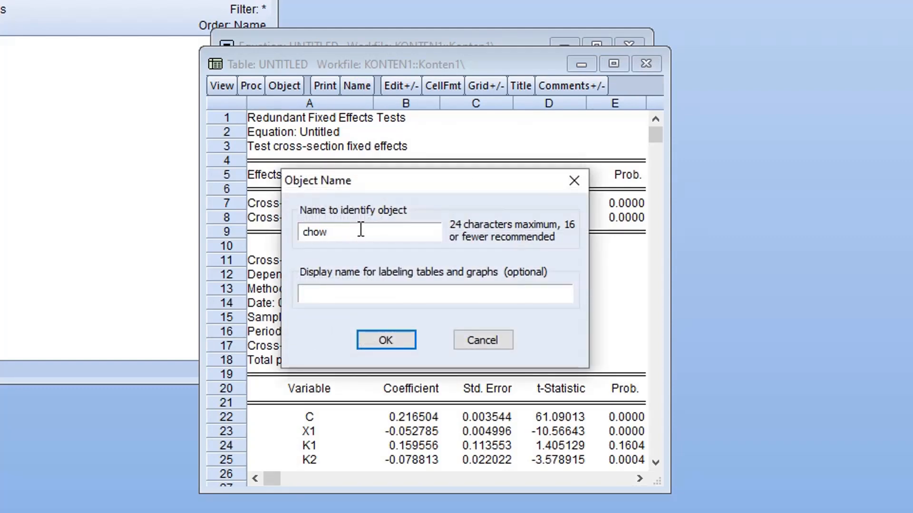
{"action": "left_click", "coordinate": [373, 338]}
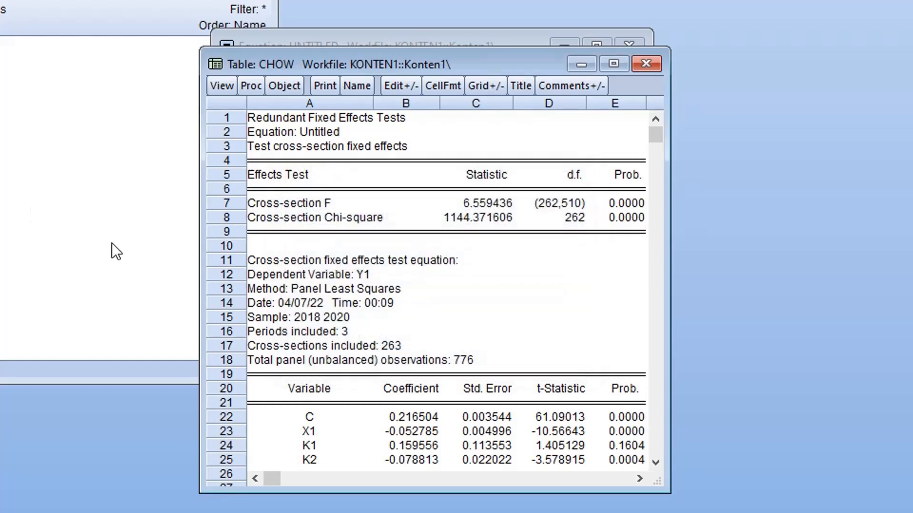
{"action": "left_click", "coordinate": [647, 65]}
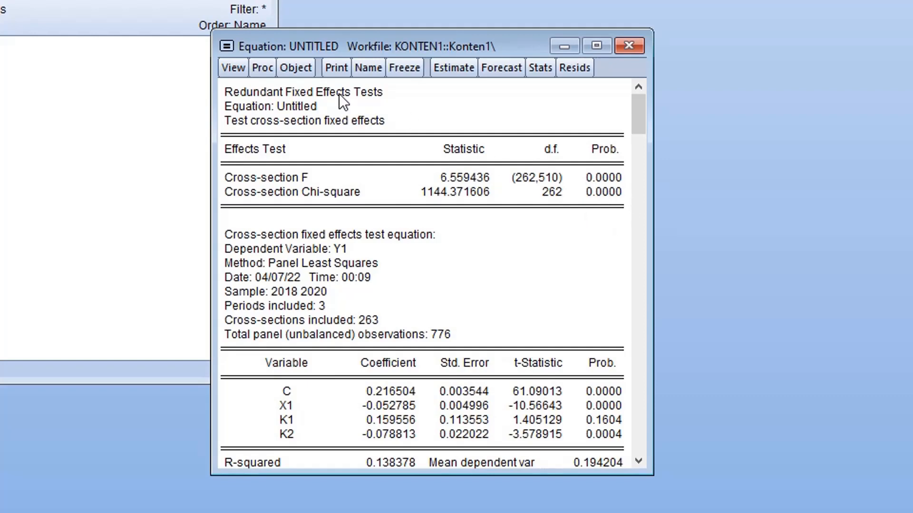
Re-estimate the equation y1 c x1 k1 k2 with the cross-section effects set to Random.
{"action": "left_click", "coordinate": [261, 70]}
{"action": "left_click", "coordinate": [274, 90]}
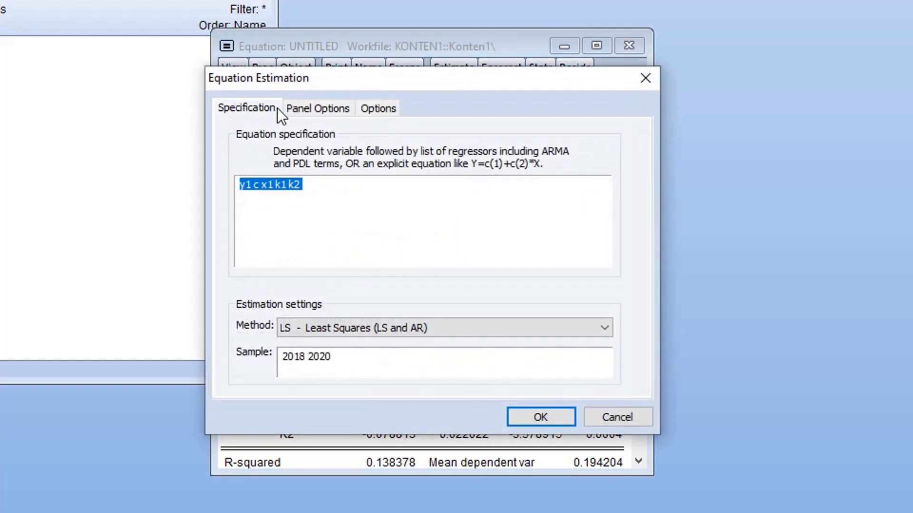
{"action": "left_click", "coordinate": [307, 109]}
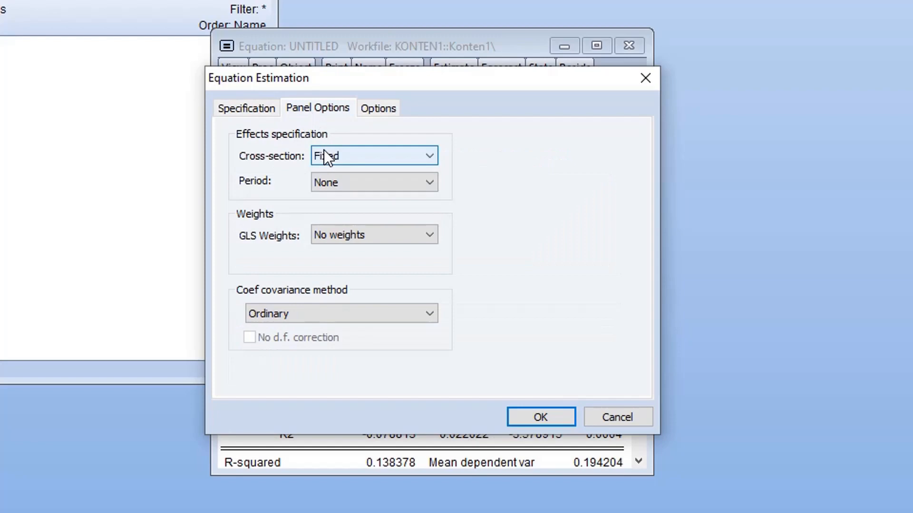
{"action": "left_click", "coordinate": [370, 156]}
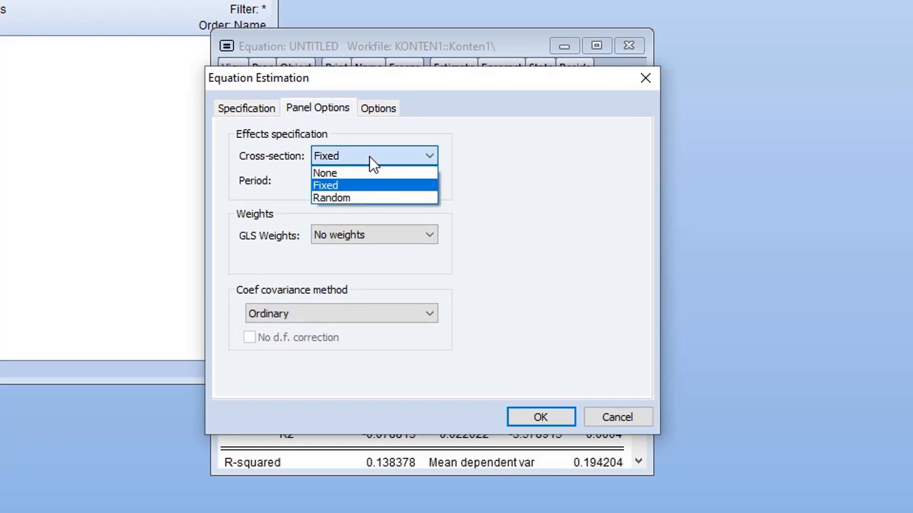
{"action": "left_click", "coordinate": [370, 197]}
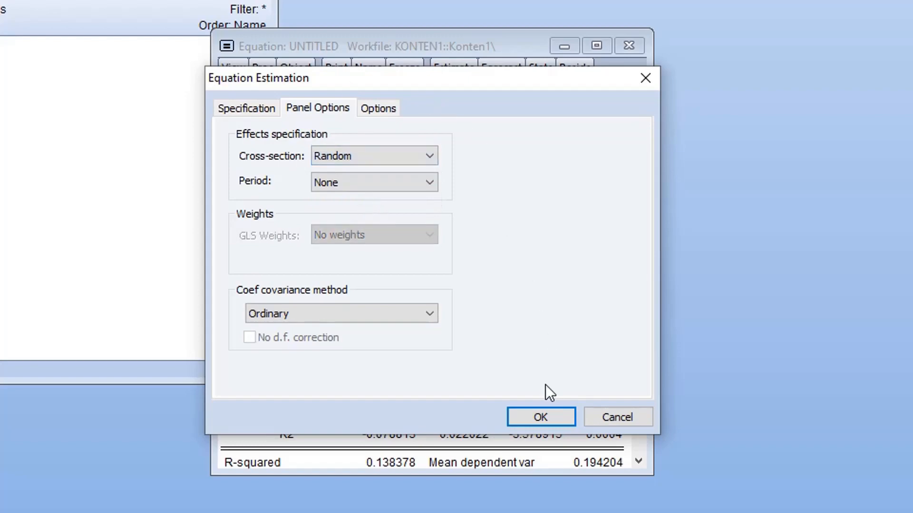
{"action": "left_click", "coordinate": [538, 415]}
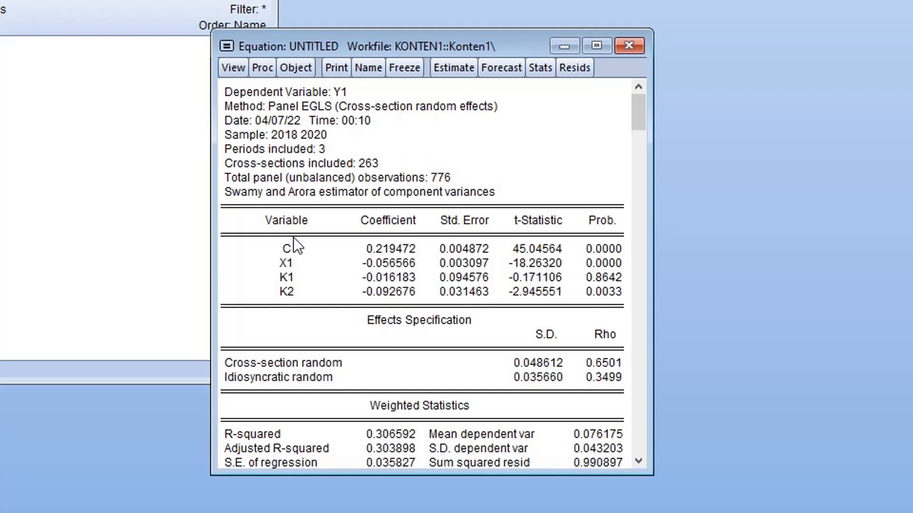
Run the Correlated Random Effects - Hausman Test on the random effects equation.
{"action": "left_click", "coordinate": [235, 69]}
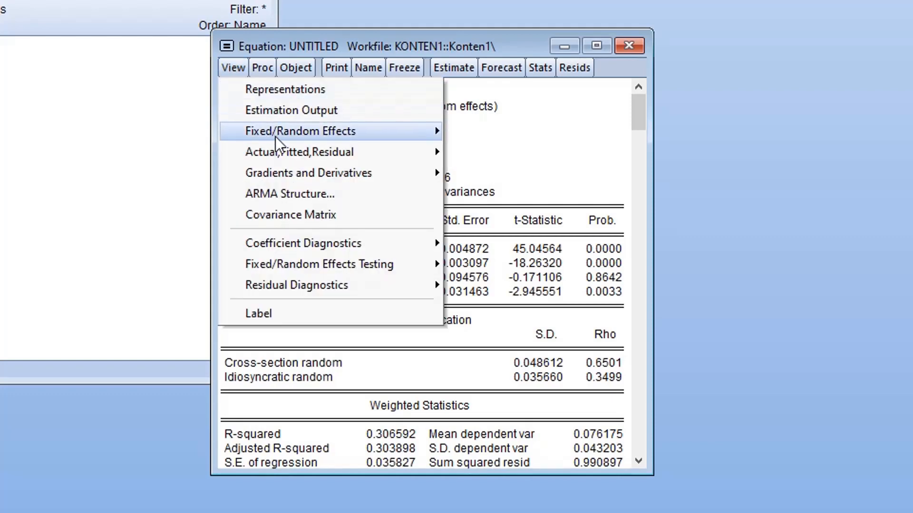
{"action": "mouse_move", "coordinate": [356, 272]}
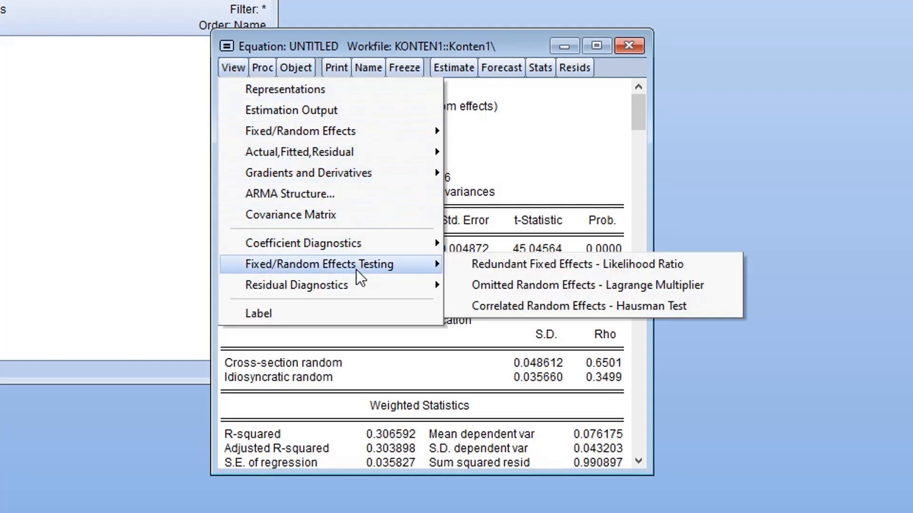
{"action": "left_click", "coordinate": [495, 310]}
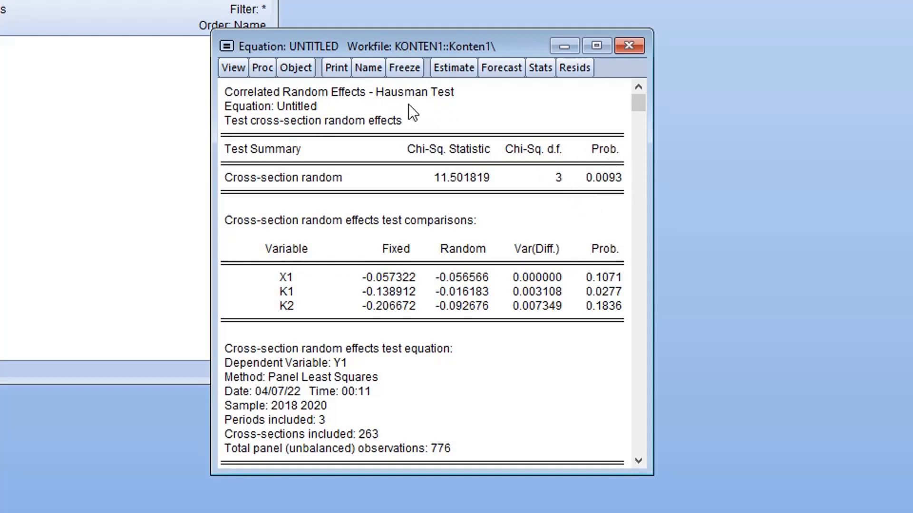
Freeze the Hausman test output as a table, name it hausman and close it.
{"action": "left_click", "coordinate": [409, 68]}
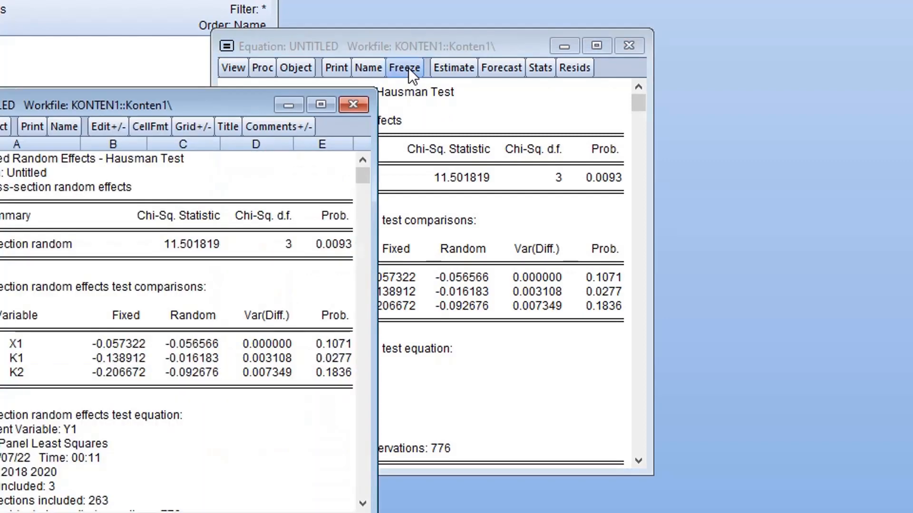
{"action": "left_click_drag", "start_coordinate": [219, 110], "coordinate": [474, 84]}
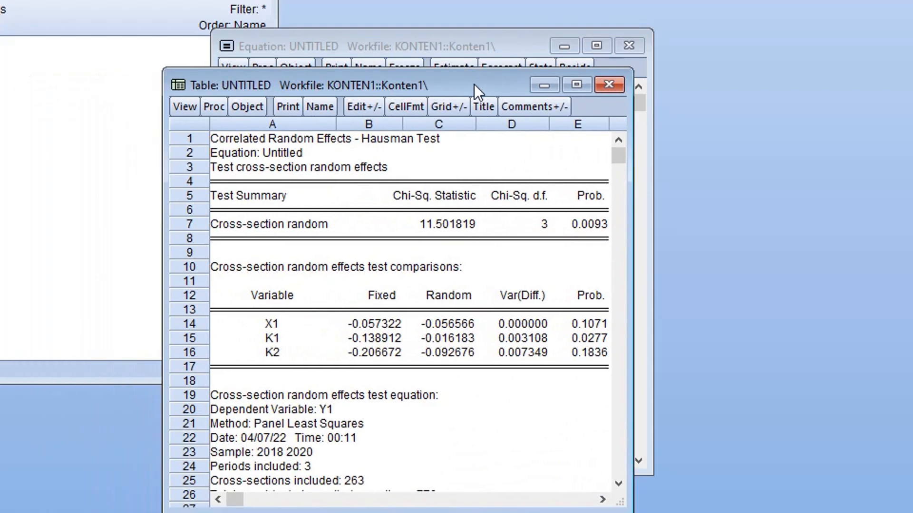
{"action": "left_click", "coordinate": [331, 107]}
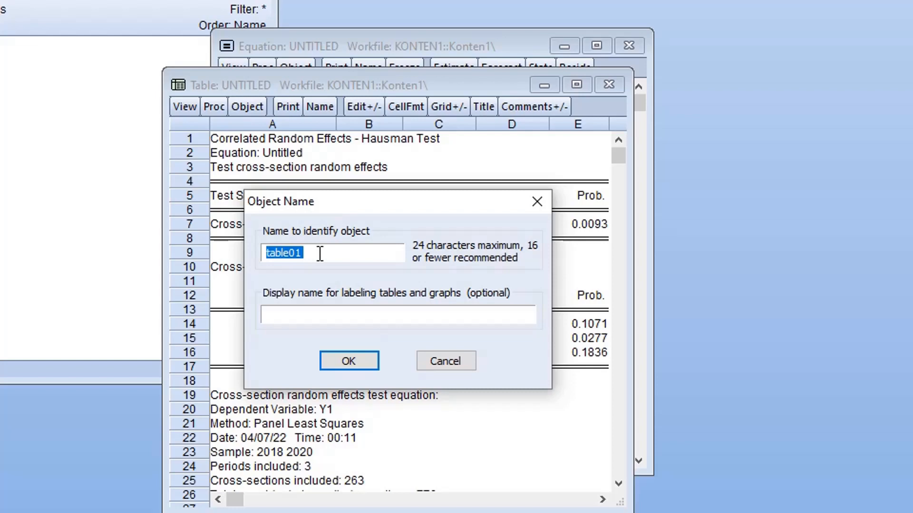
{"action": "type", "text": "hausman"}
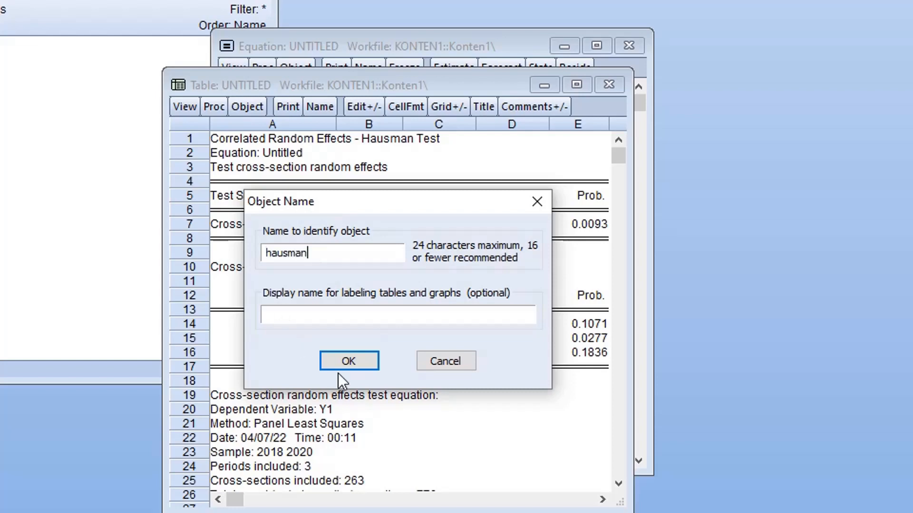
{"action": "left_click", "coordinate": [356, 361]}
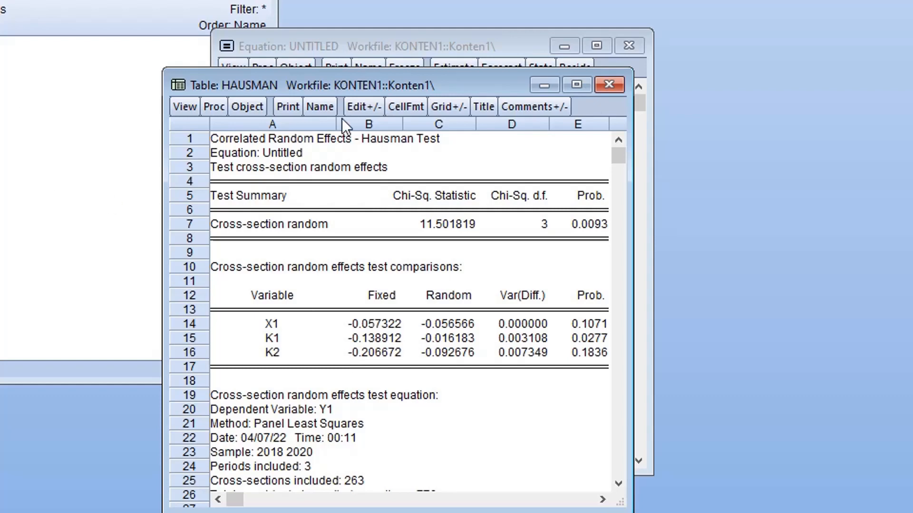
{"action": "left_click", "coordinate": [614, 80]}
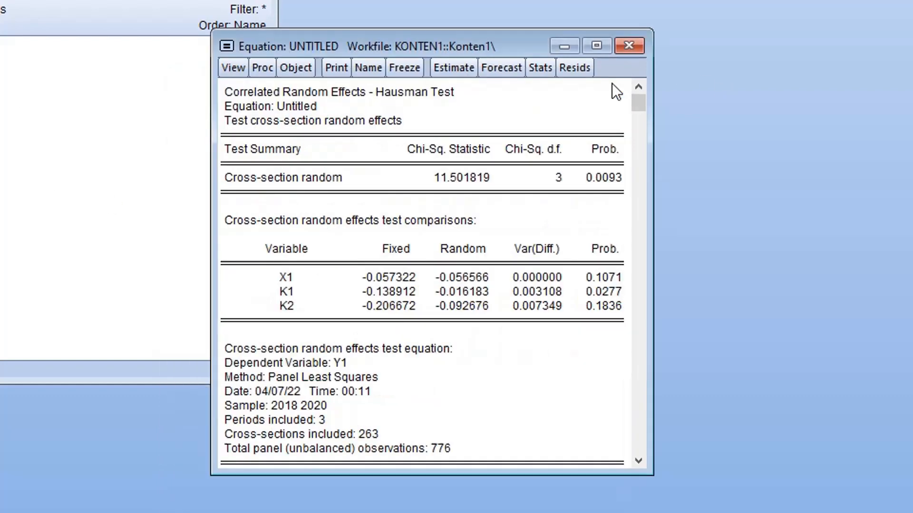
Re-estimate the equation y1 c x1 k1 k2 with both the cross-section and period effects at None.
{"action": "left_click_drag", "start_coordinate": [469, 45], "coordinate": [471, 38]}
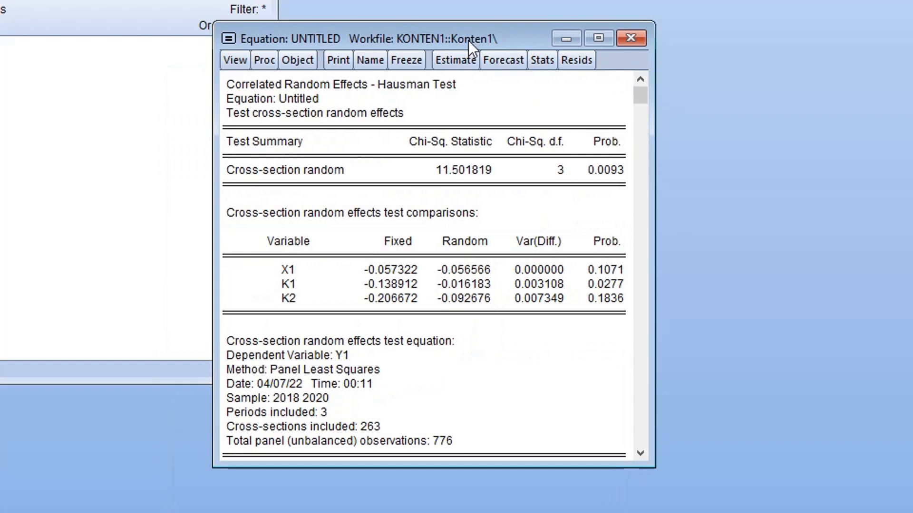
{"action": "left_click", "coordinate": [267, 64]}
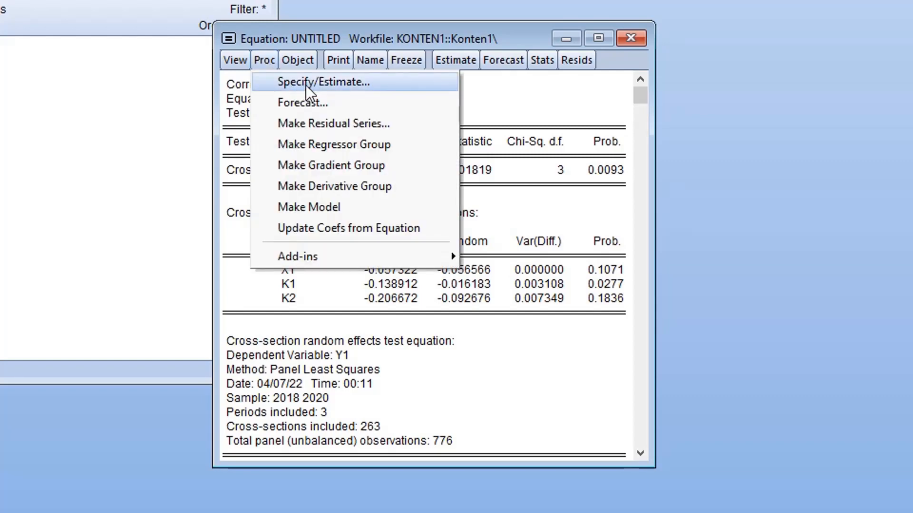
{"action": "left_click", "coordinate": [307, 85]}
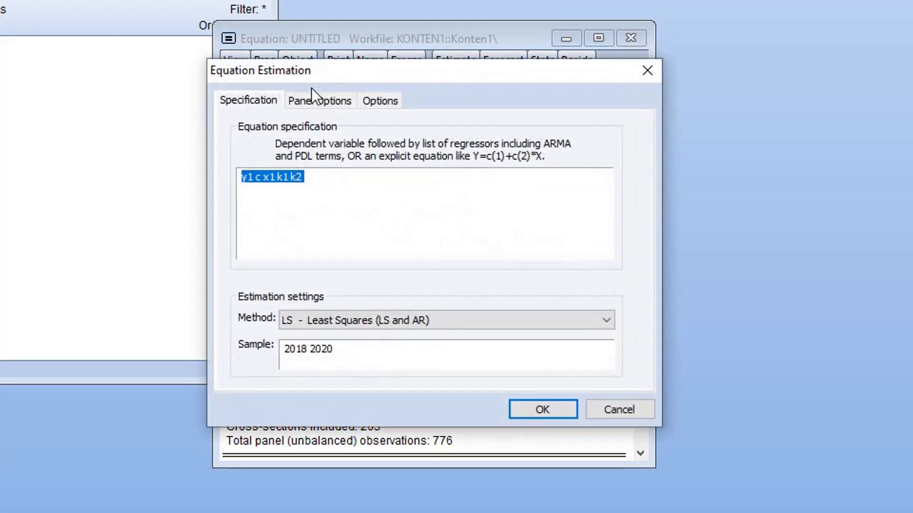
{"action": "left_click", "coordinate": [315, 101]}
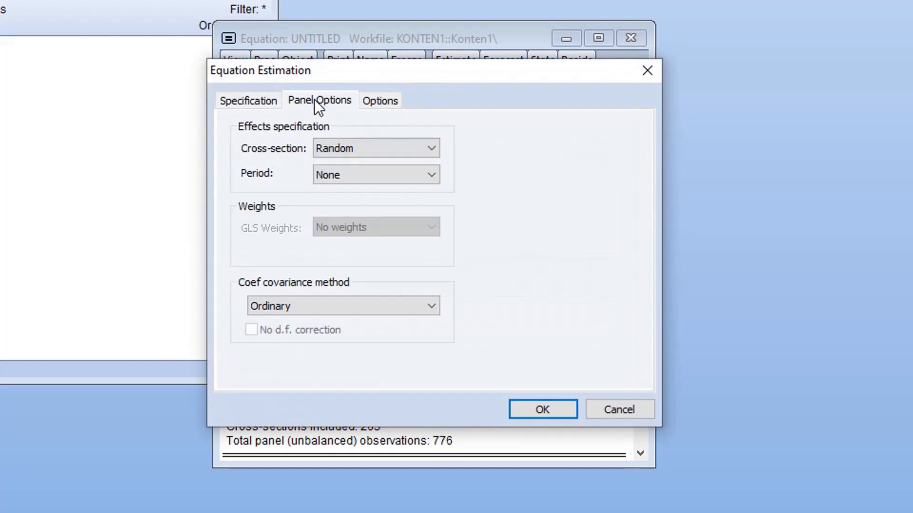
{"action": "left_click", "coordinate": [353, 148]}
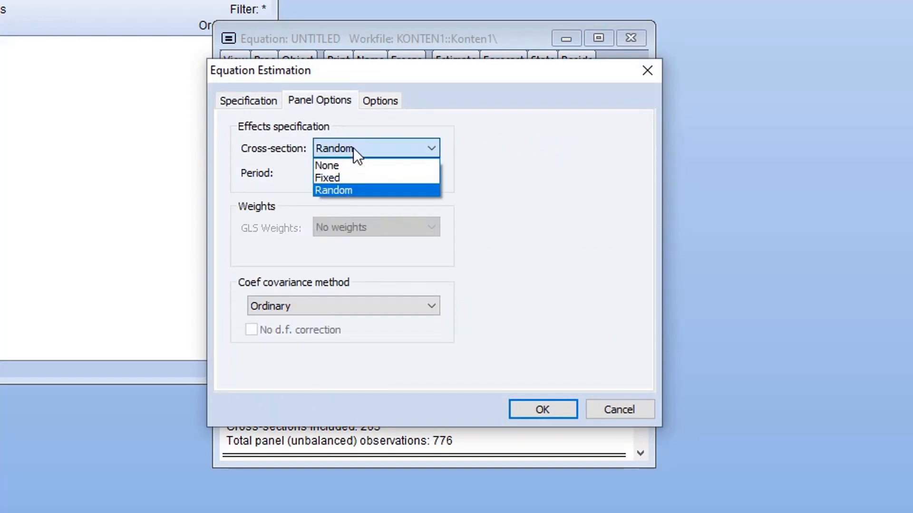
{"action": "left_click", "coordinate": [363, 178]}
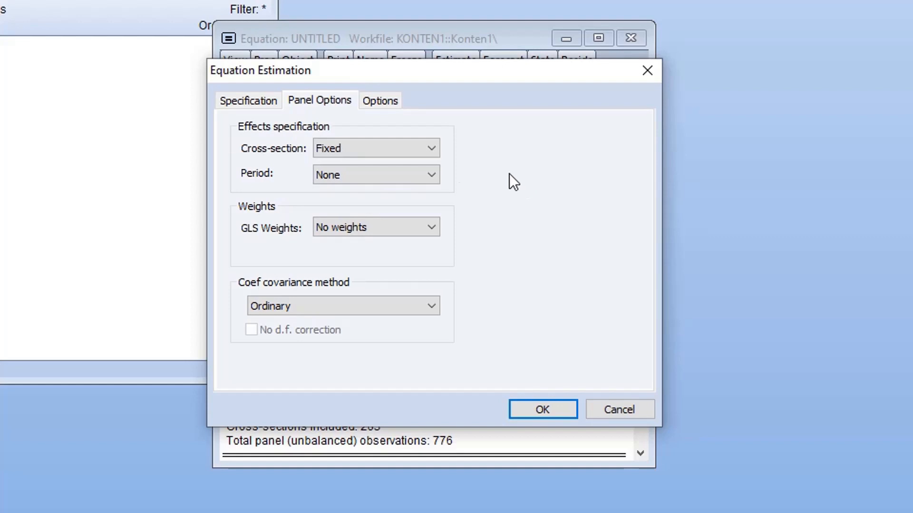
{"action": "left_click", "coordinate": [426, 148]}
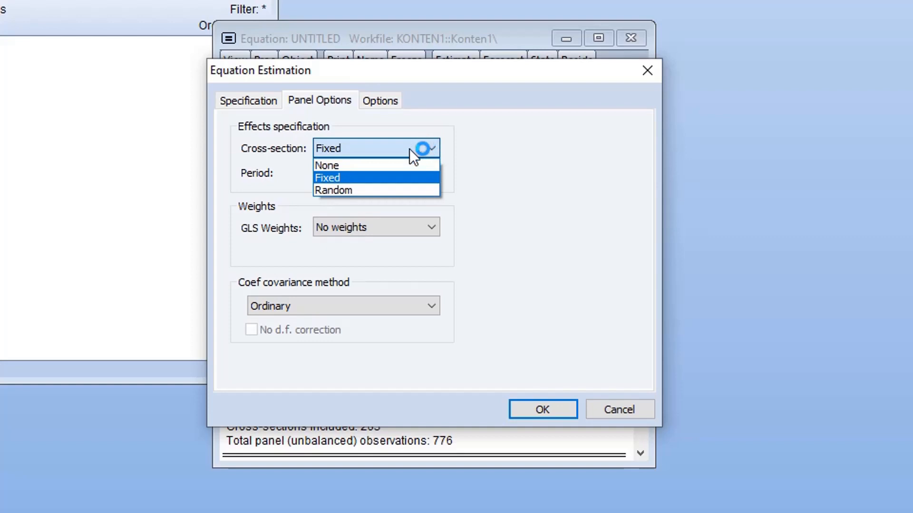
{"action": "left_click", "coordinate": [510, 157]}
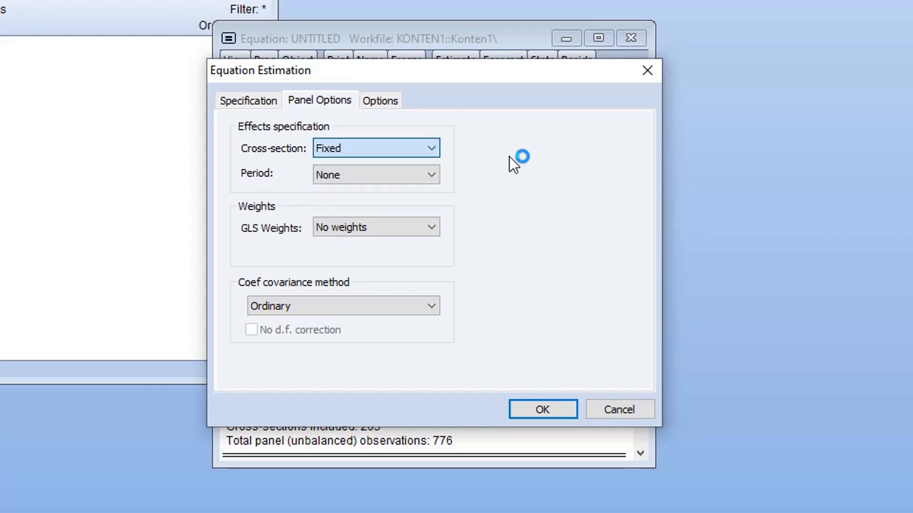
{"action": "left_click", "coordinate": [421, 148]}
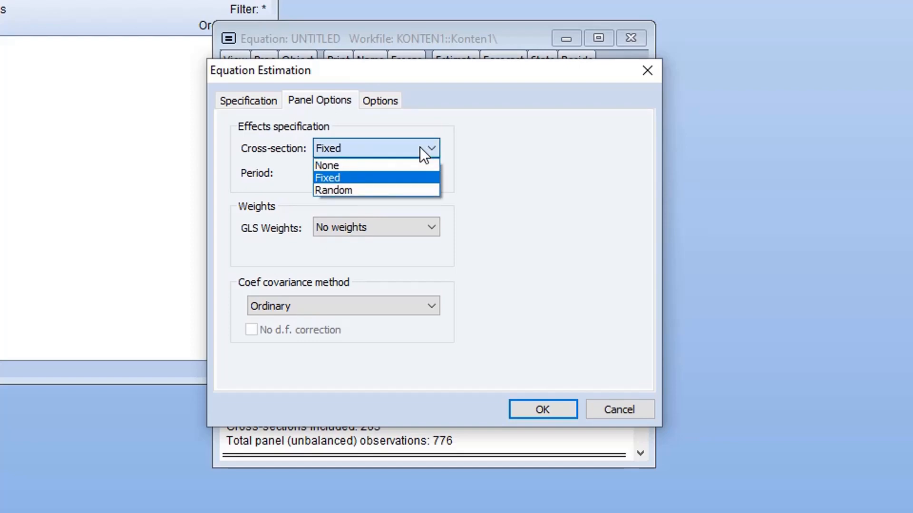
{"action": "left_click", "coordinate": [512, 156]}
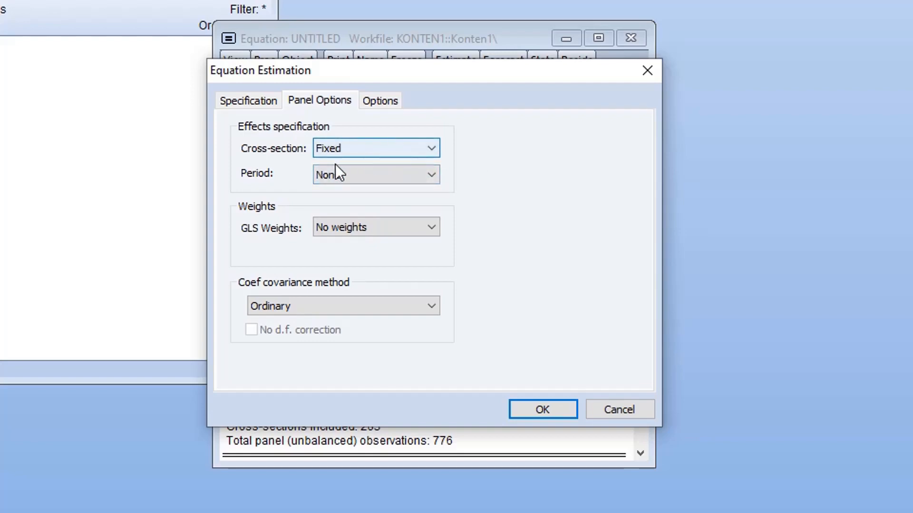
{"action": "left_click", "coordinate": [393, 144]}
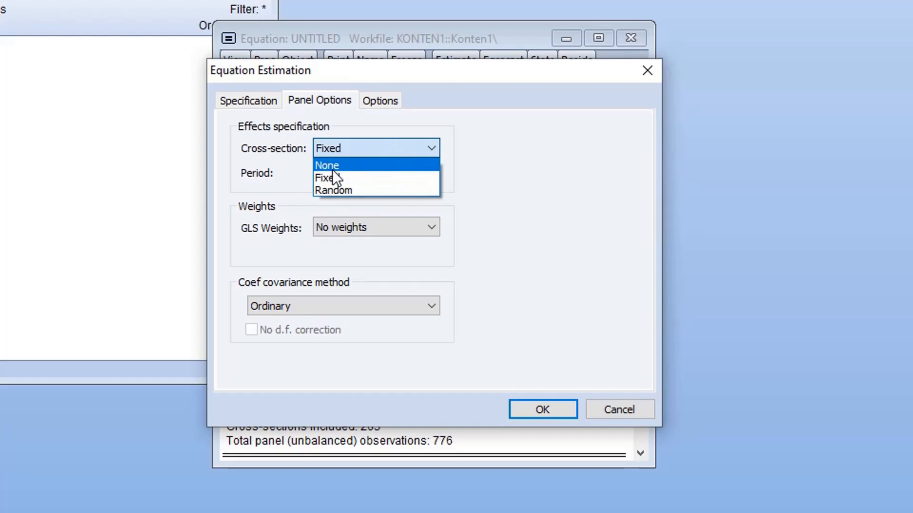
{"action": "left_click", "coordinate": [334, 166]}
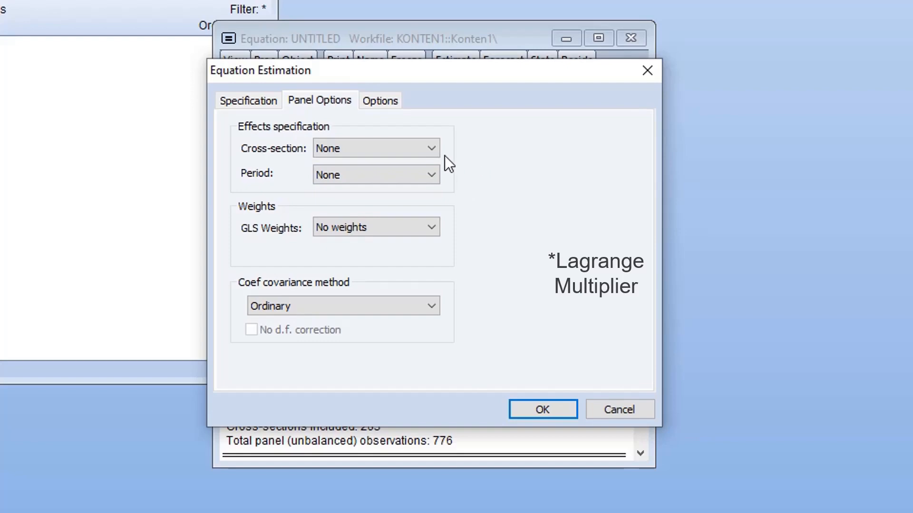
{"action": "left_click", "coordinate": [520, 407]}
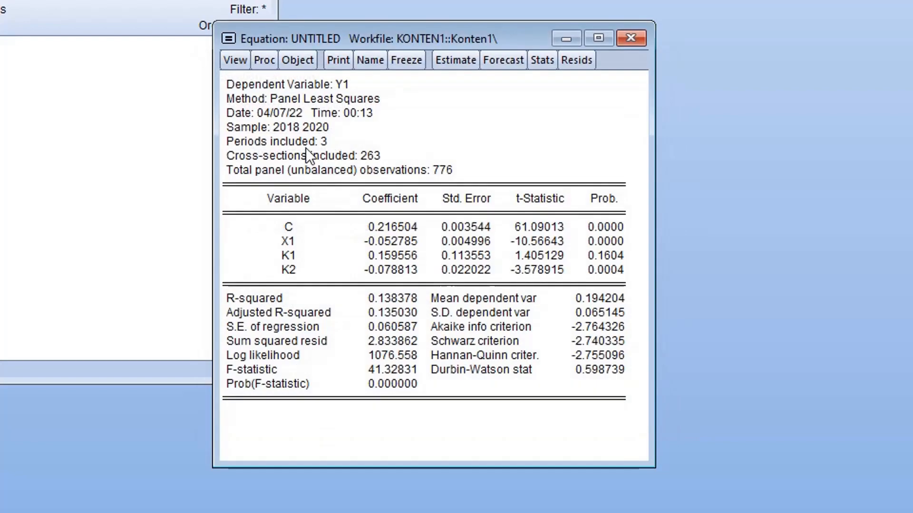
Run the Omitted Random Effects - Lagrange Multiplier test on the pooled equation.
{"action": "left_click", "coordinate": [238, 62]}
{"action": "mouse_move", "coordinate": [346, 266]}
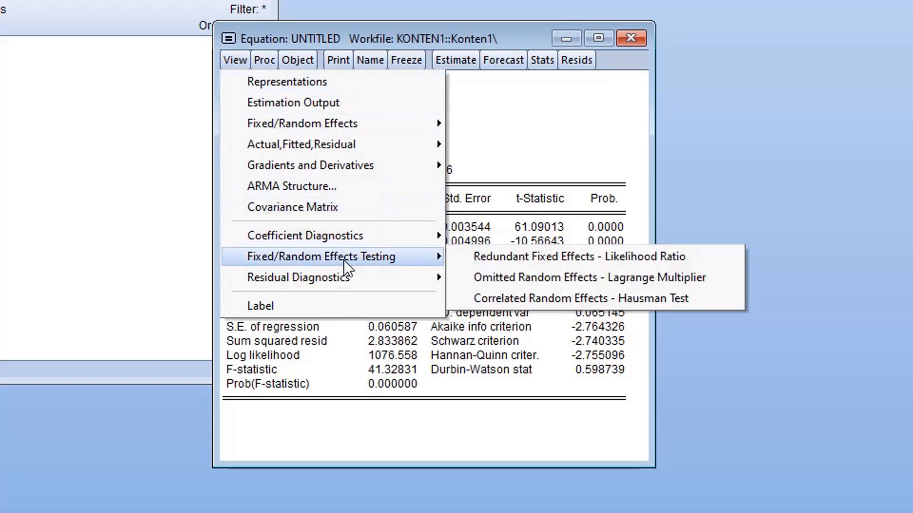
{"action": "left_click", "coordinate": [572, 281]}
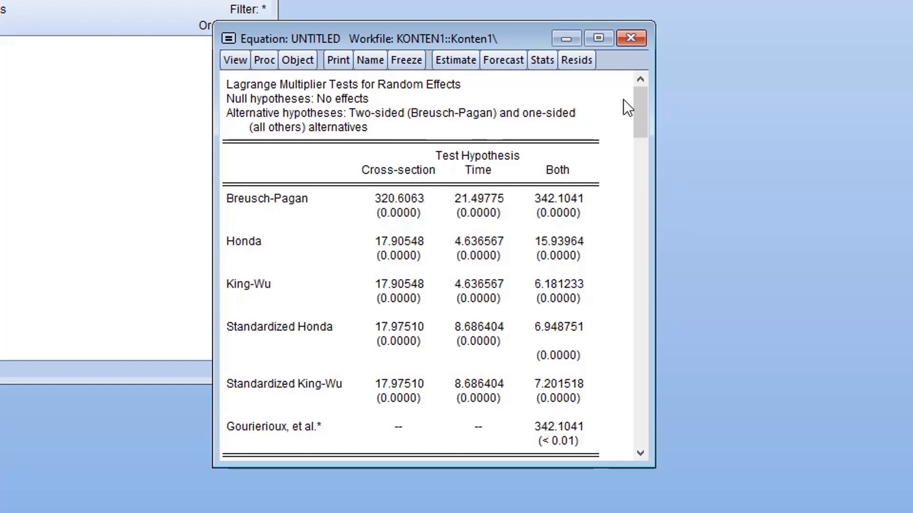
Re-estimate the equation y1 c x1 k1 k2 with the cross-section effects set to Fixed.
{"action": "left_click", "coordinate": [264, 61]}
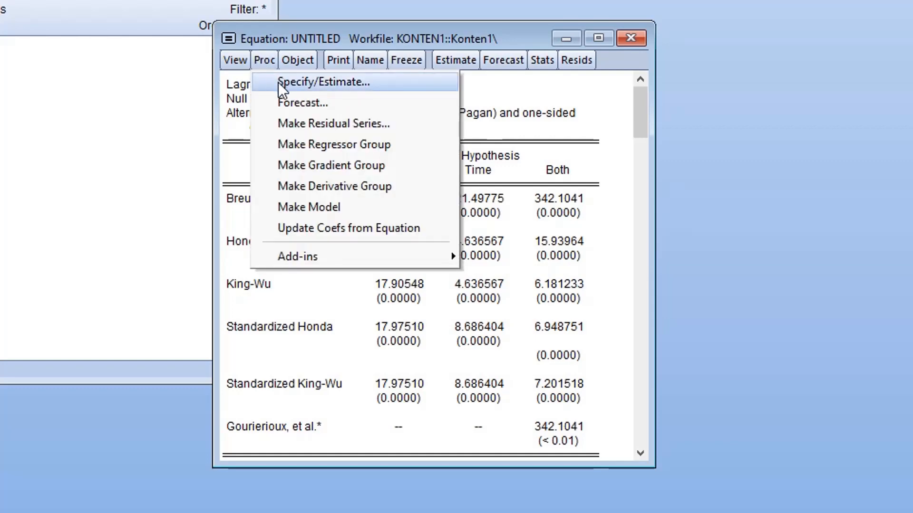
{"action": "left_click", "coordinate": [278, 82]}
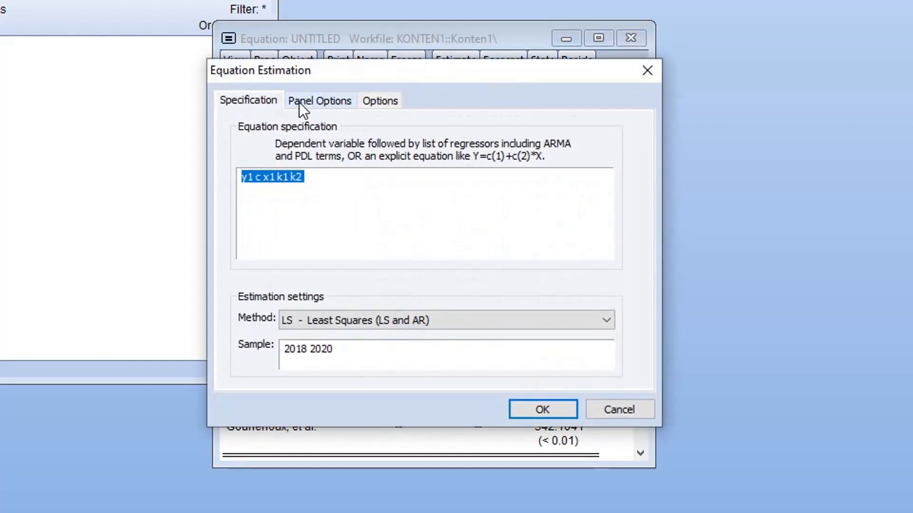
{"action": "left_click", "coordinate": [301, 101]}
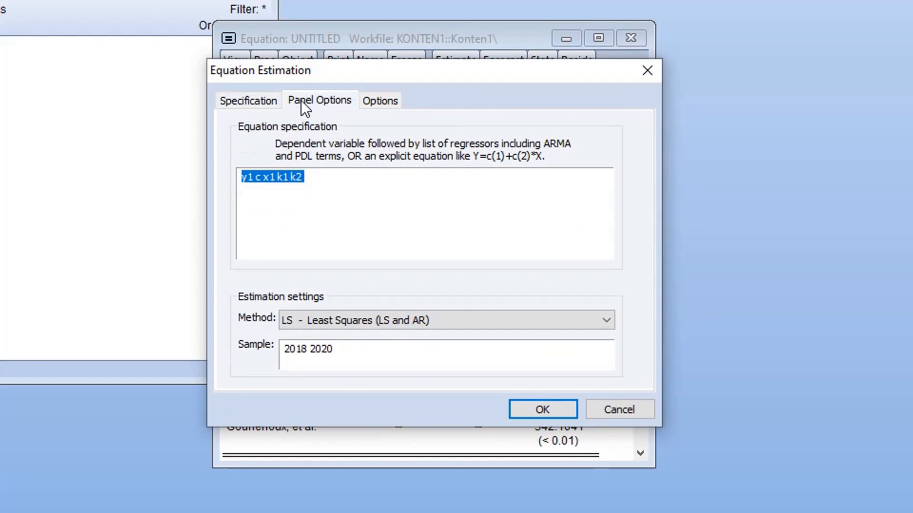
{"action": "left_click", "coordinate": [347, 147]}
{"action": "left_click", "coordinate": [341, 178]}
{"action": "left_click", "coordinate": [544, 410]}
Save the fixed effects equation in the workfile under the name eq01.
{"action": "left_click_drag", "start_coordinate": [484, 39], "coordinate": [466, 45]}
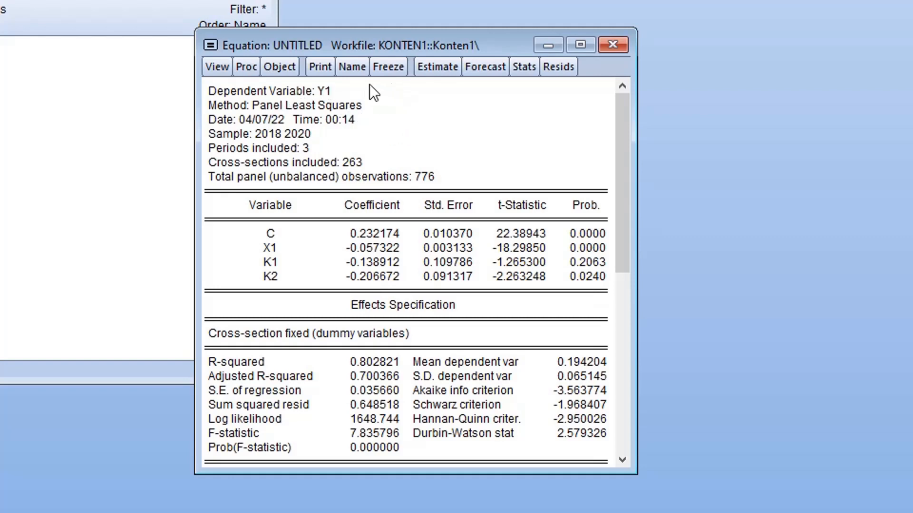
{"action": "left_click", "coordinate": [349, 70]}
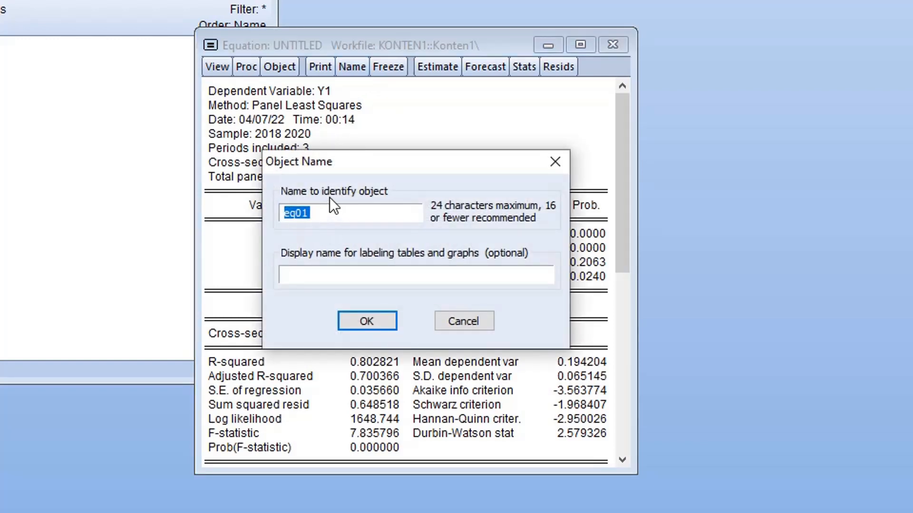
{"action": "left_click", "coordinate": [376, 321]}
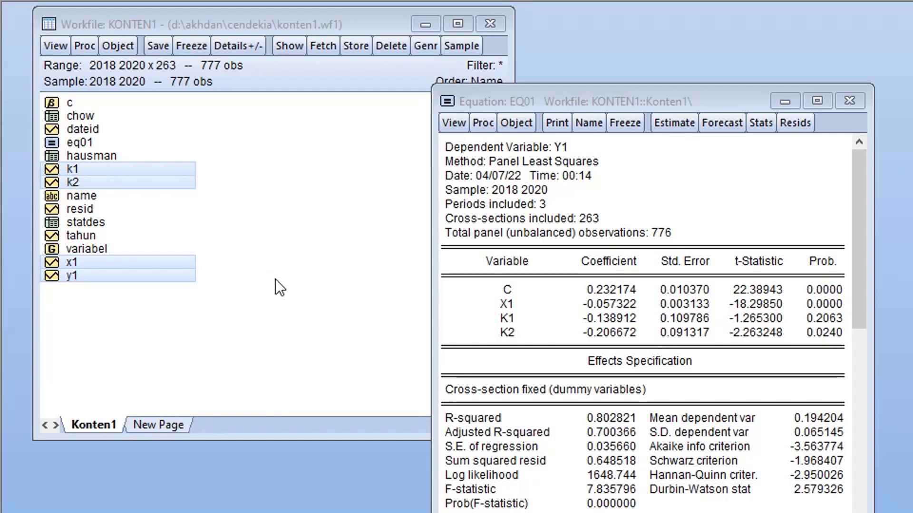
Move the eq01 window closer to the workfile and examine its coefficients, probabilities and fit statistics.
{"action": "left_click", "coordinate": [623, 1]}
{"action": "left_click_drag", "start_coordinate": [656, 98], "coordinate": [594, 53]}
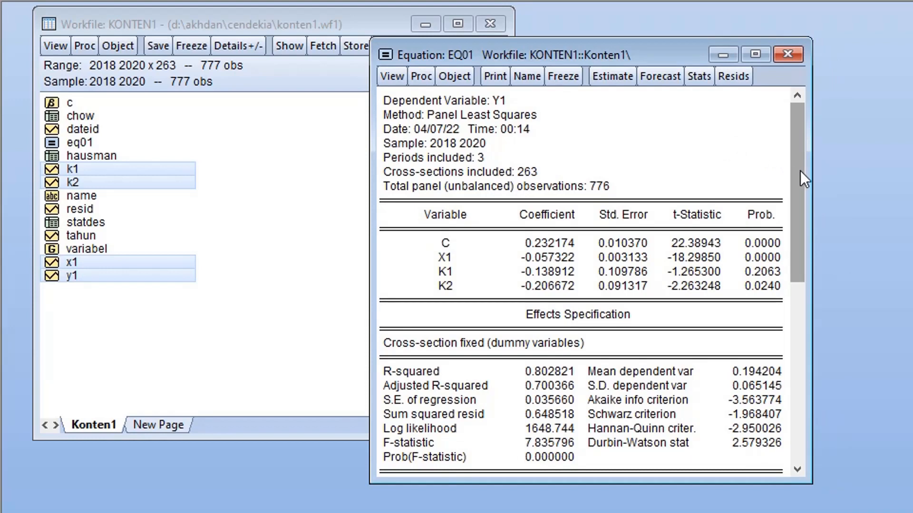
{"action": "left_click_drag", "start_coordinate": [801, 176], "coordinate": [800, 366]}
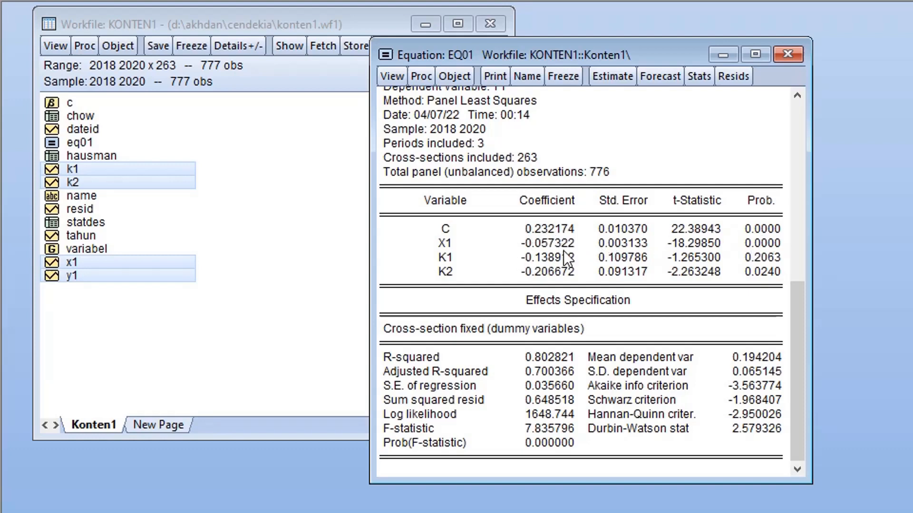
{"action": "left_click_drag", "start_coordinate": [795, 304], "coordinate": [778, 162]}
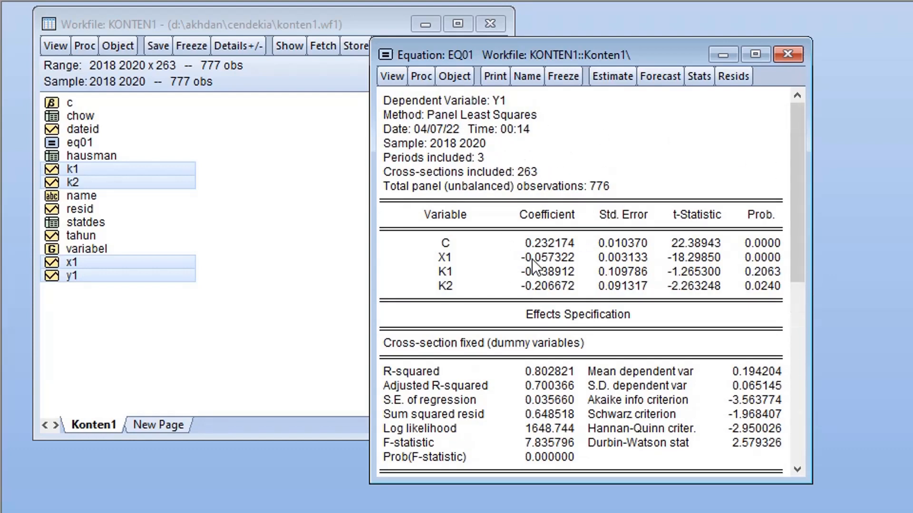